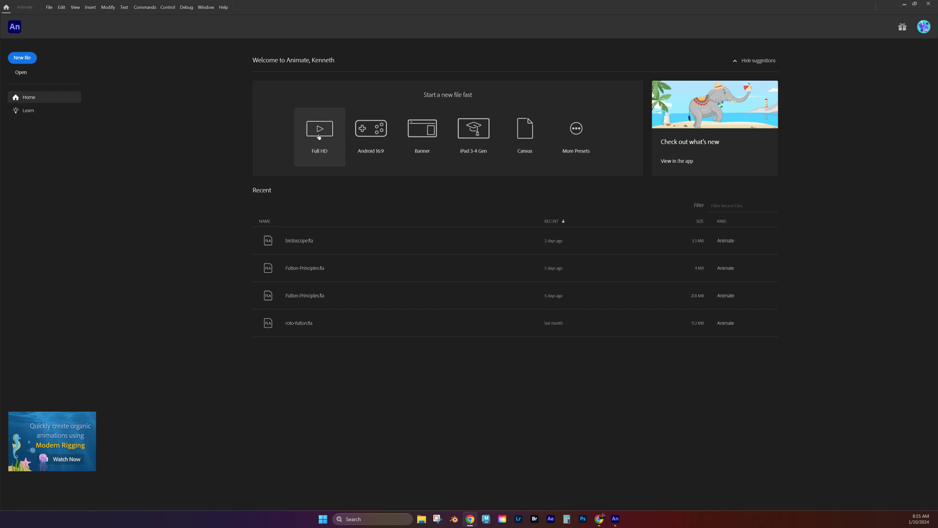
- Start a blank Full HD 1920 x 1080 document from the Home screen's quick-start presets
left_click(319, 136)
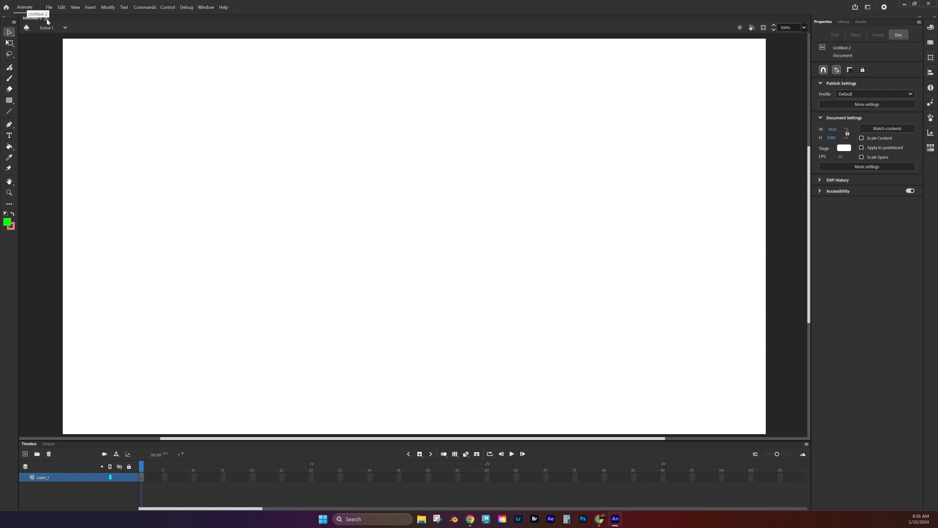
- Close Untitled-2 and begin a new document on the Education Standard Video preset (1280 x 720, 30 fps)
left_click(47, 19)
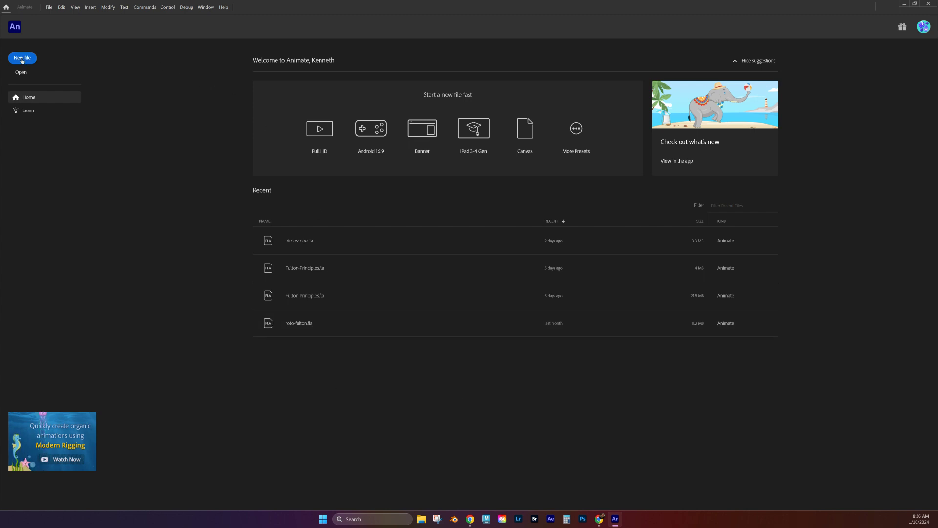
left_click(22, 58)
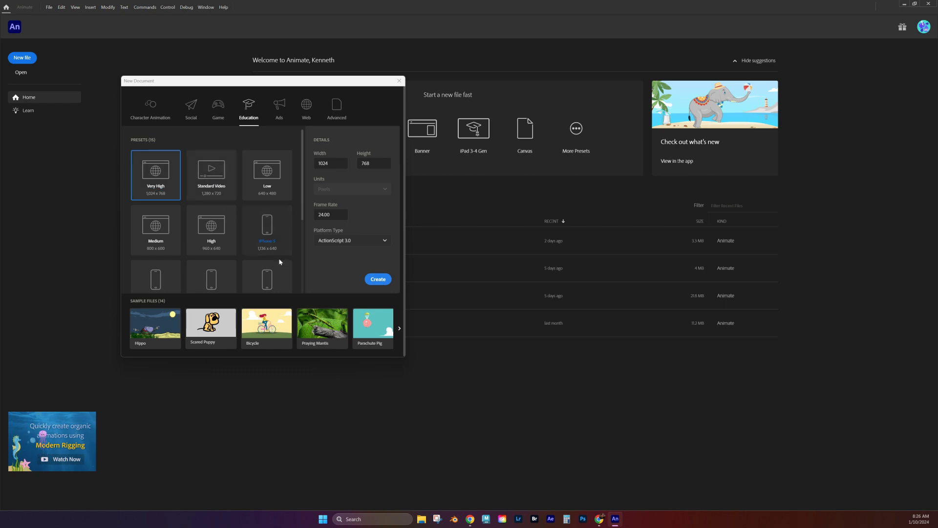
left_click(211, 176)
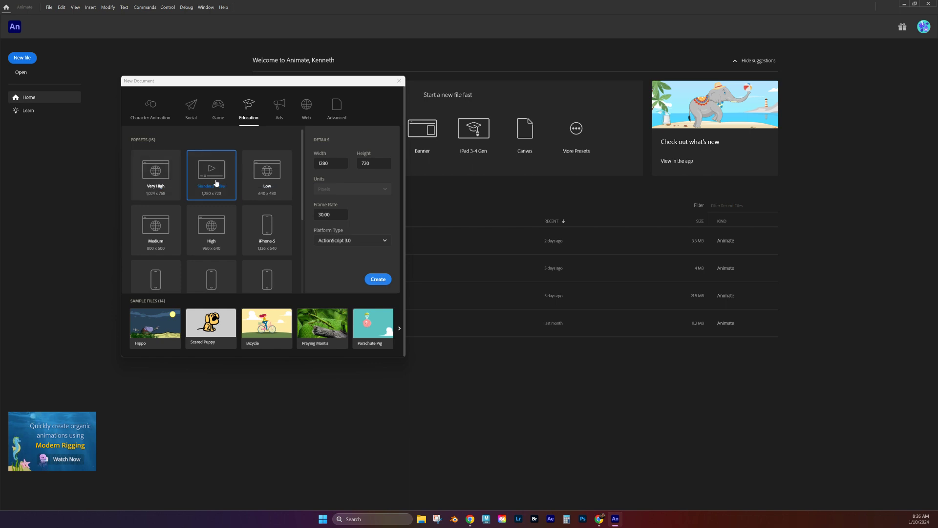
scroll(268, 229, "down", 3)
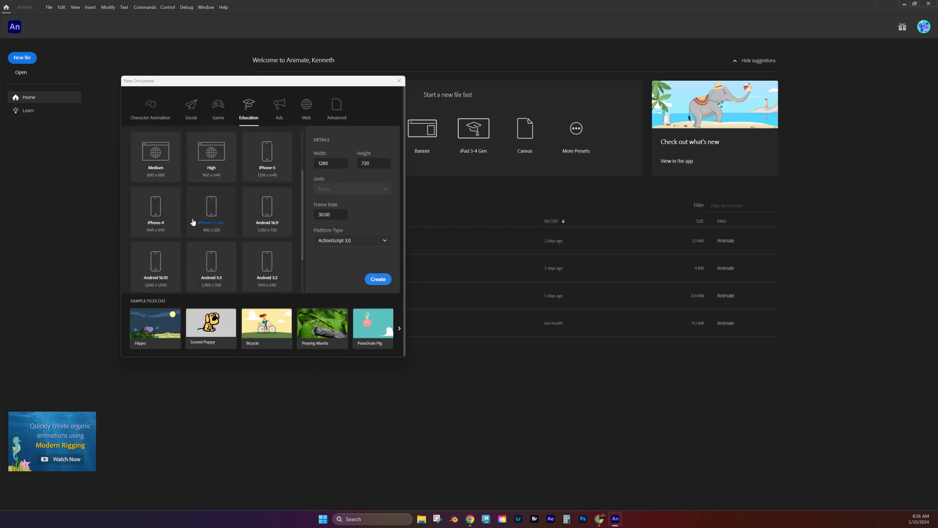
scroll(243, 215, "down", 2)
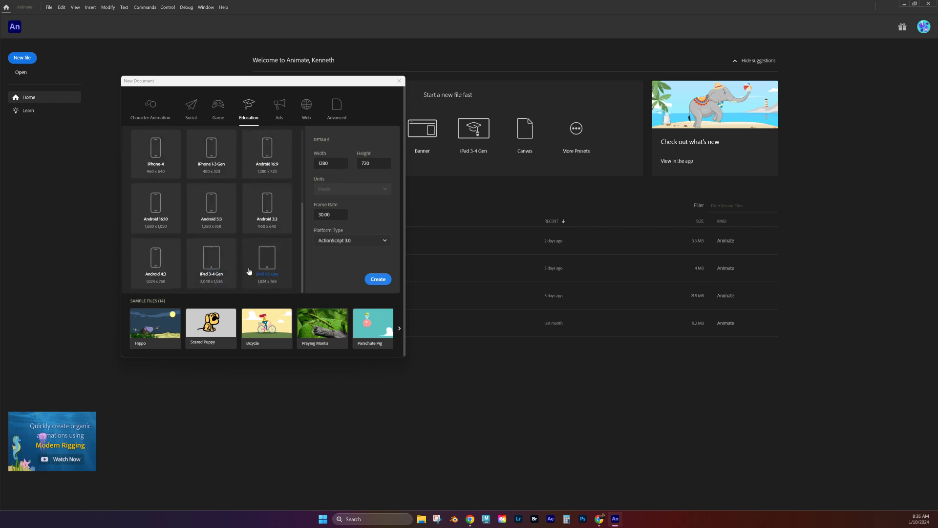
scroll(264, 267, "up", 3)
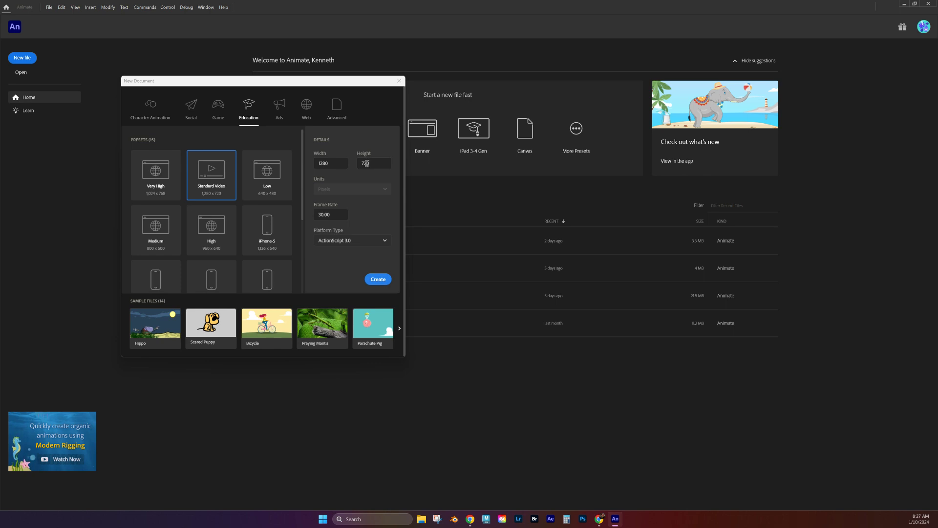
- Set the new document's width to 1920, height to 1080 and frame rate to 24 fps
double_click(340, 165)
type("1920")
double_click(372, 164)
type("1080")
left_click(340, 217)
double_click(340, 216)
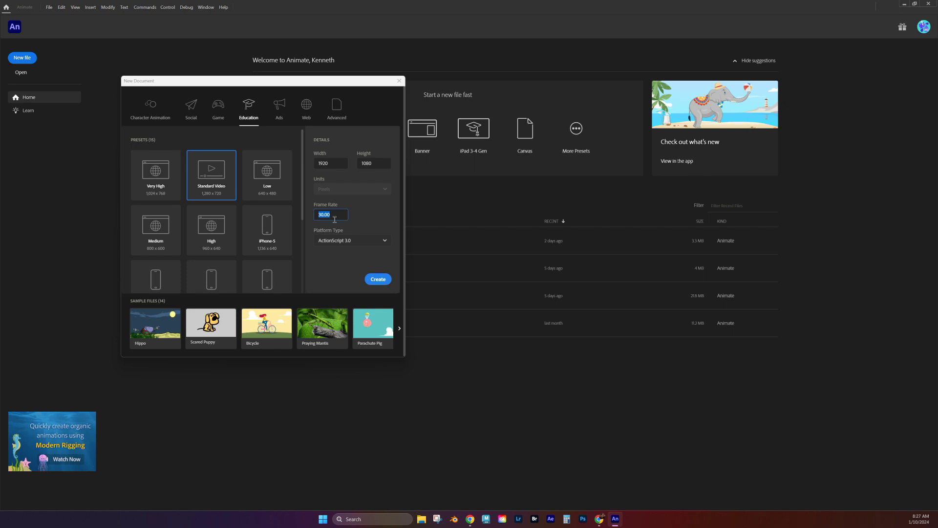
type("24")
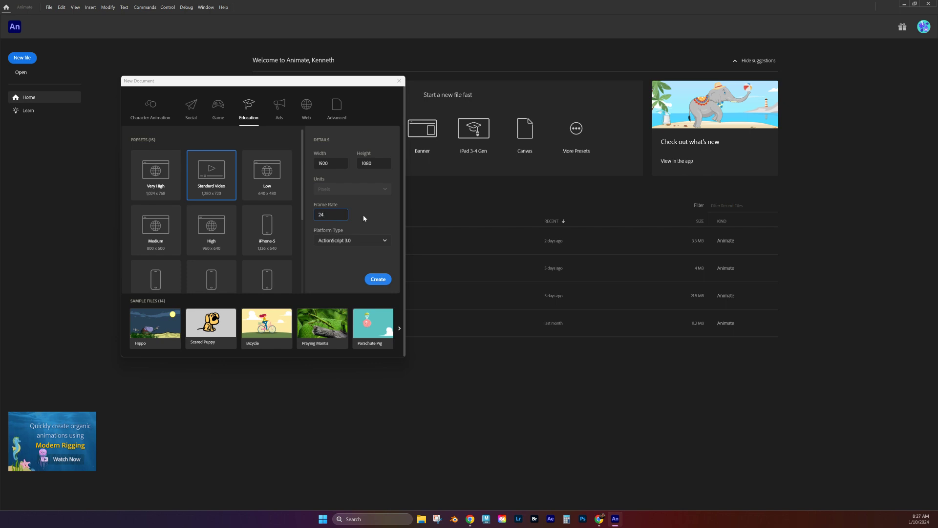
left_click(348, 235)
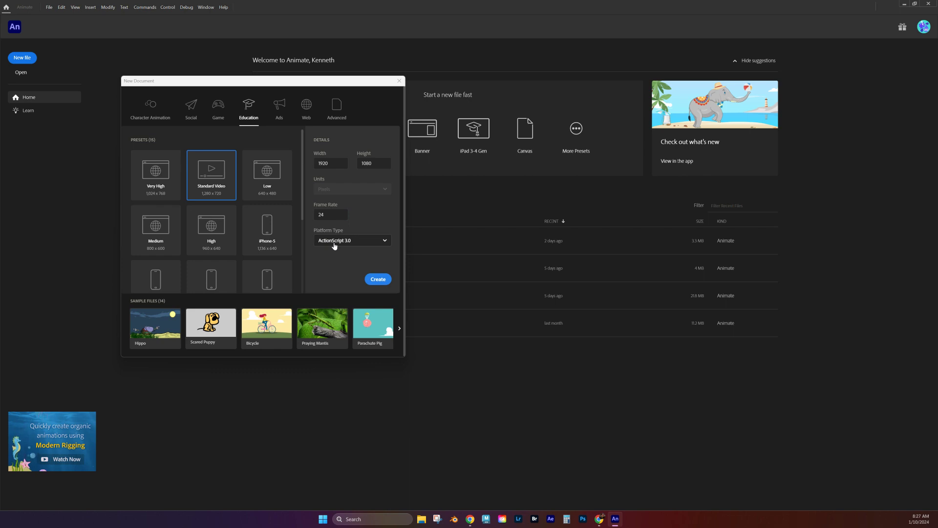
- Keep ActionScript 3.0 as the platform type and create the document
left_click(334, 245)
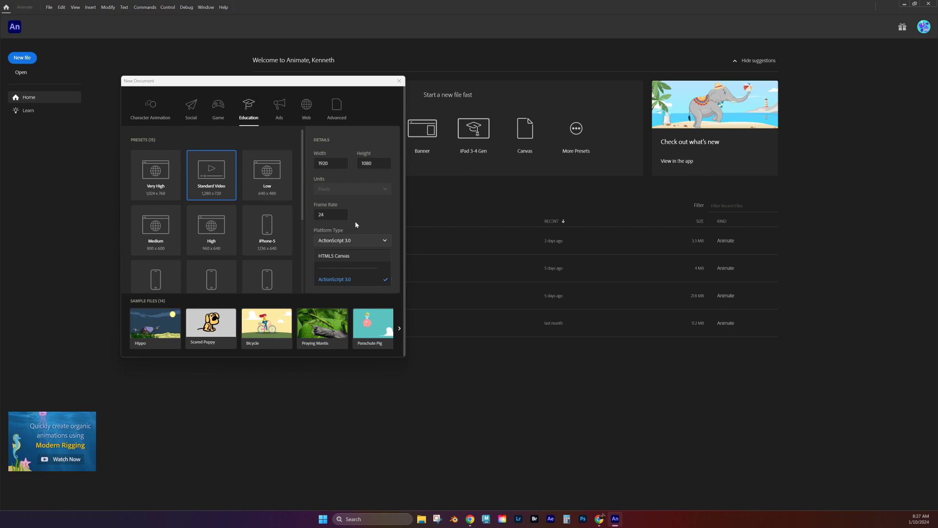
left_click(356, 224)
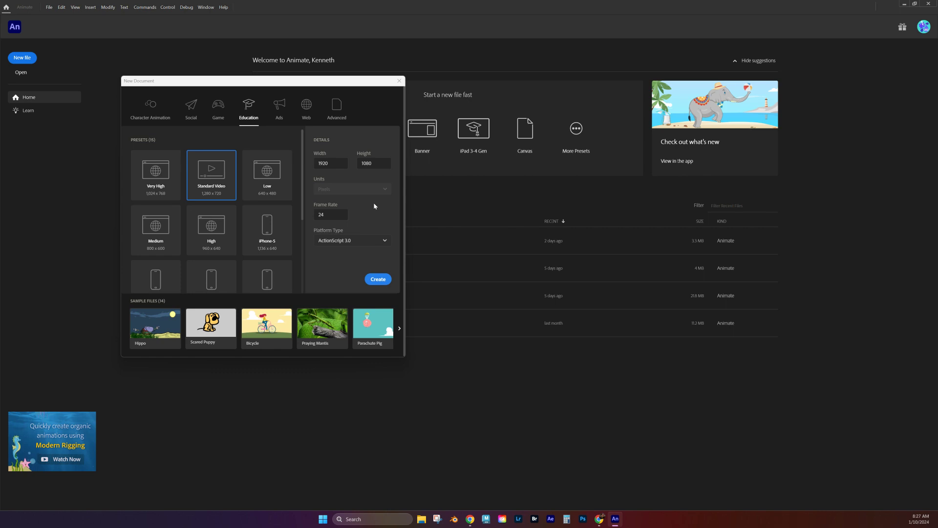
left_click(377, 284)
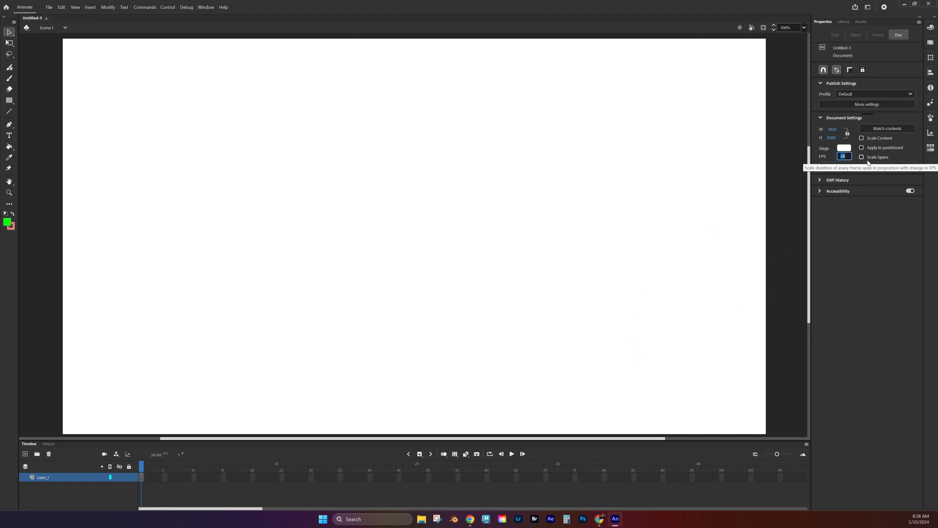
left_click(840, 157)
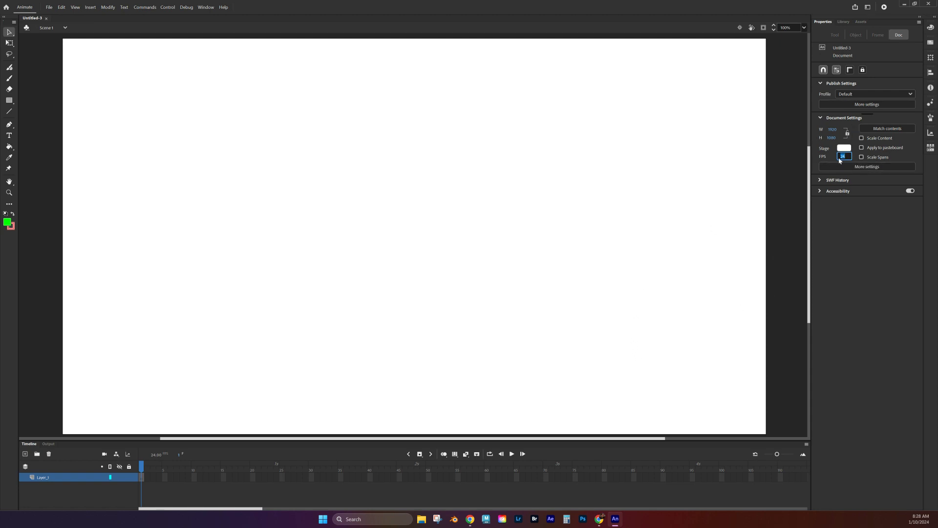
left_click(846, 251)
- Zoom the stage out to 50% and back to 100% with Ctrl+- and Ctrl+=
key("ctrl+minus")
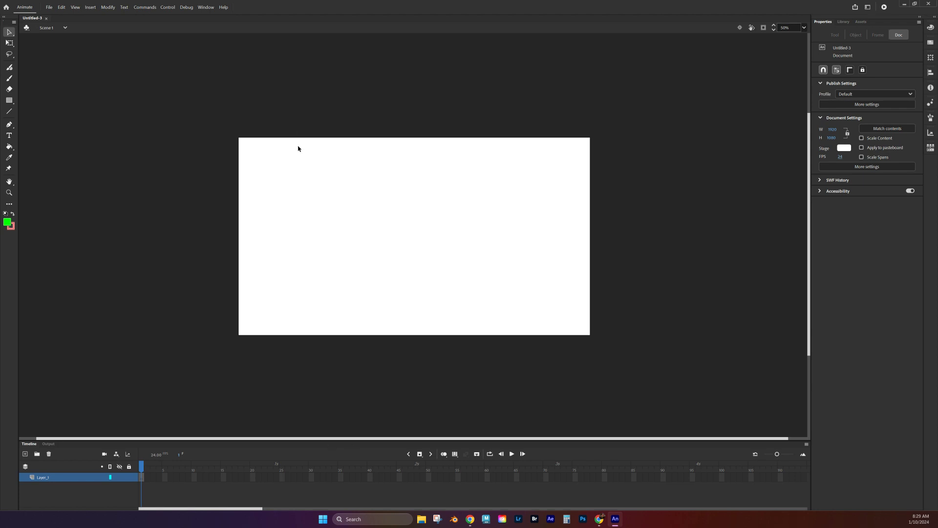
key("ctrl+equal")
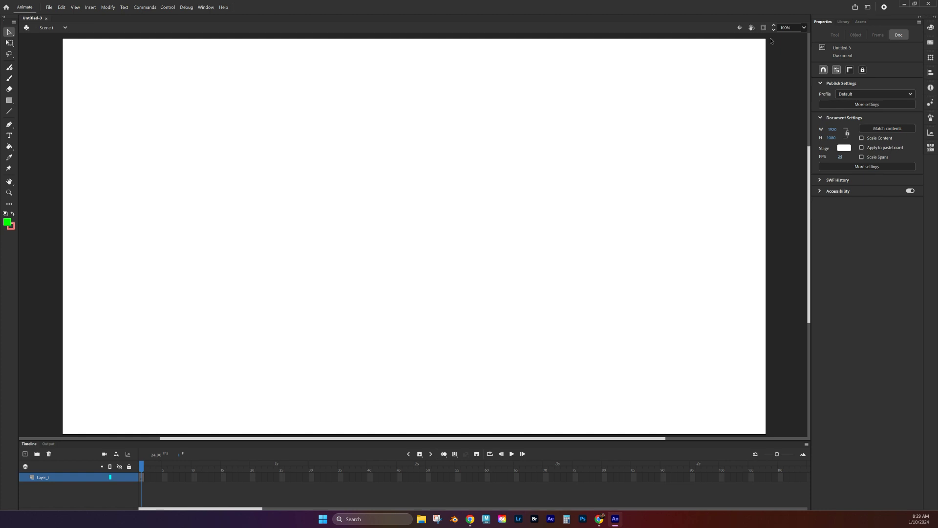
key("ctrl+minus")
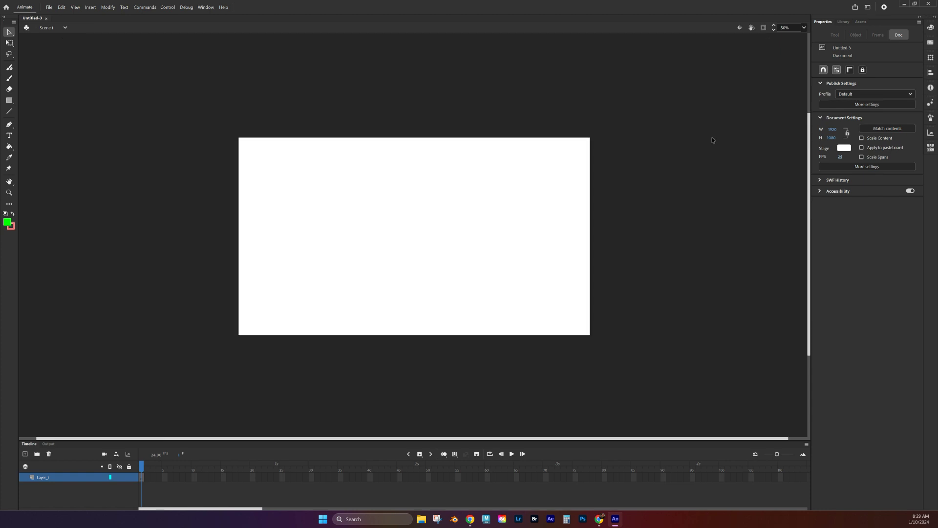
key("ctrl+equal")
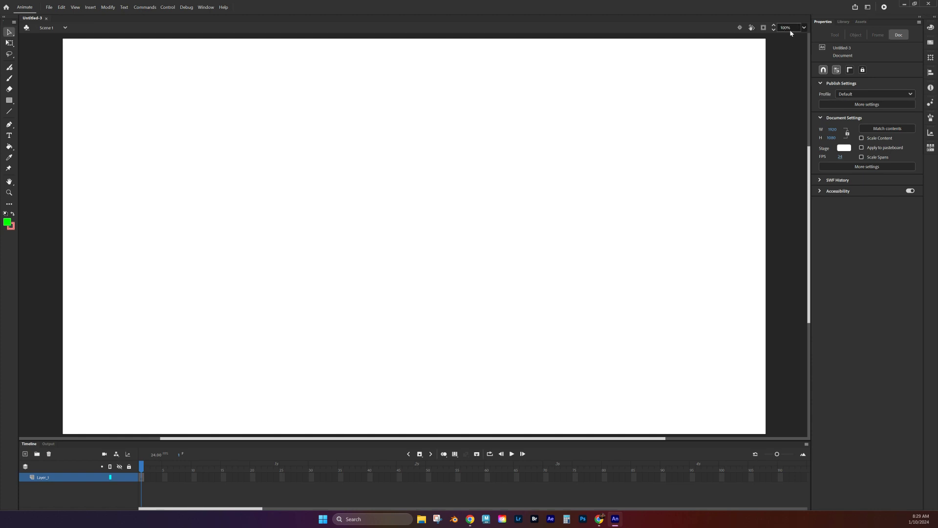
- From the zoom level list, try Show All, Fit in Window and 100%, finishing at 75%
left_click(804, 29)
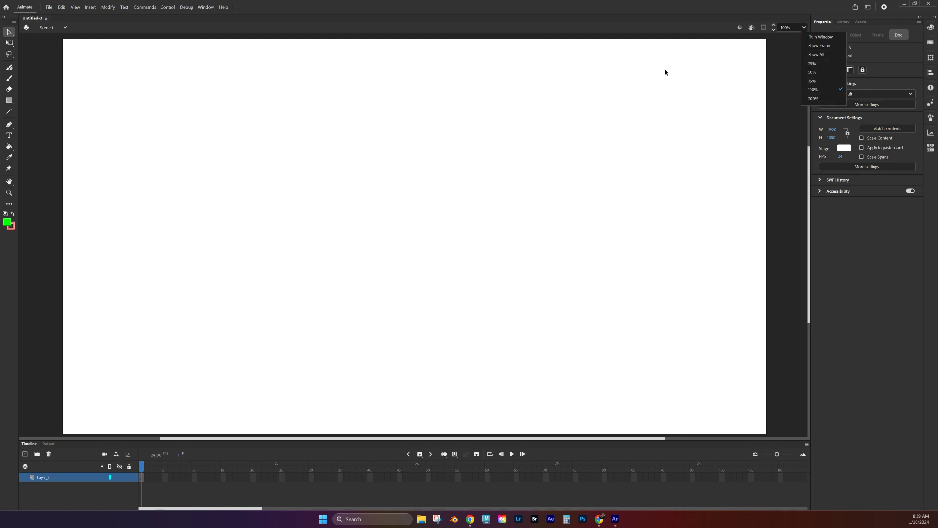
left_click(825, 54)
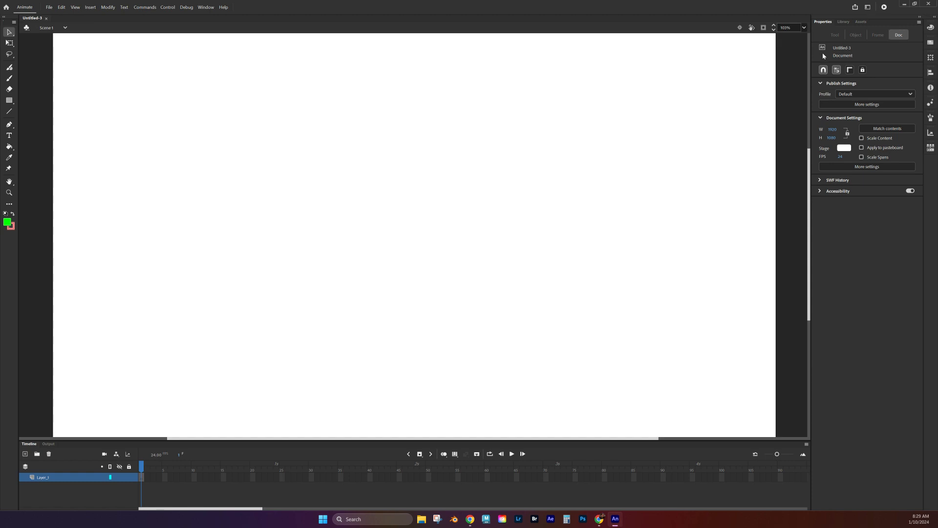
left_click(804, 28)
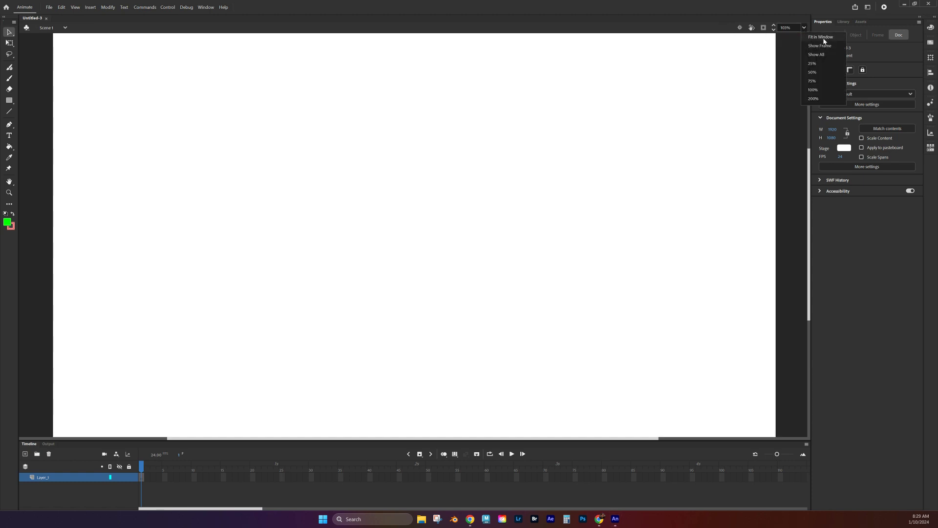
left_click(825, 41)
left_click(804, 27)
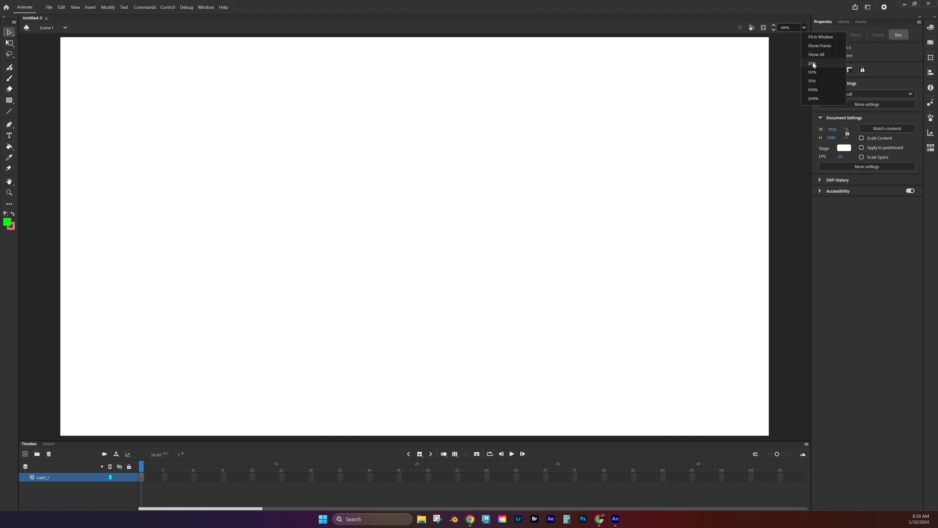
left_click(814, 90)
left_click(805, 27)
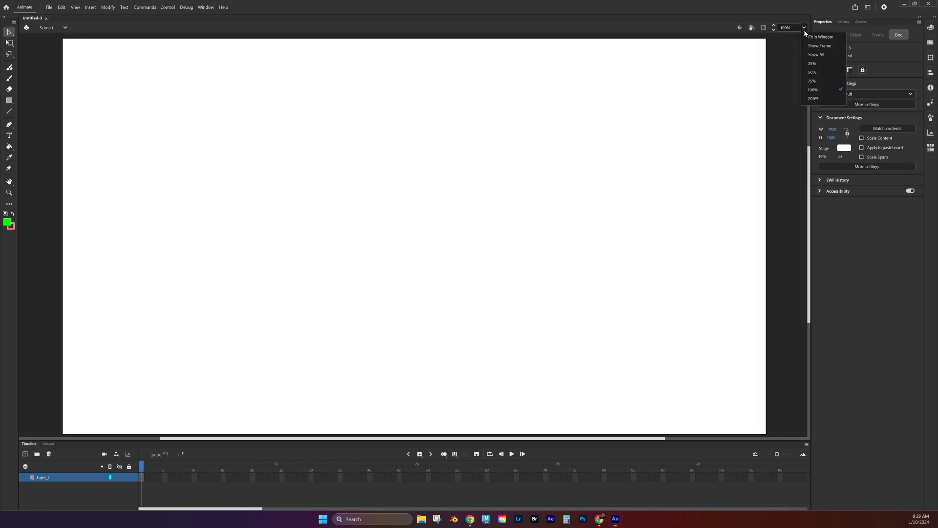
left_click(815, 82)
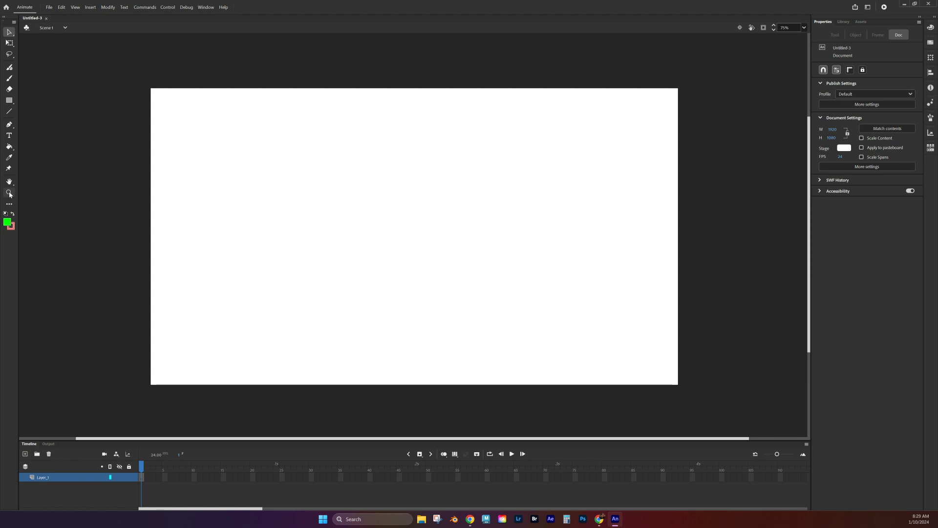
- With the Zoom tool, marquee-zoom into small areas of the stage, including its top-left corner
left_click(9, 193)
left_click_drag(305, 227, 321, 230)
left_click_drag(262, 159, 324, 205)
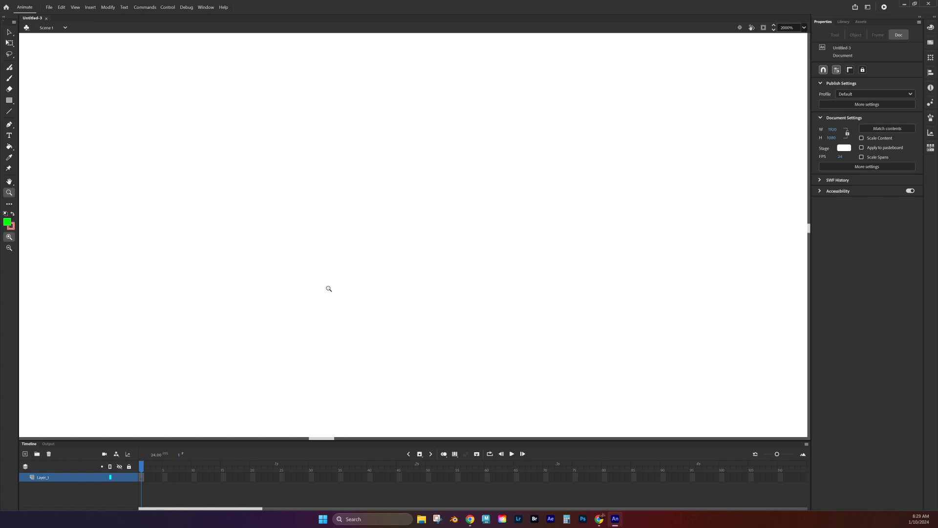
key("ctrl+minus")
key("ctrl+minus")
key("ctrl+minus")
key("ctrl+minus")
key("ctrl+minus")
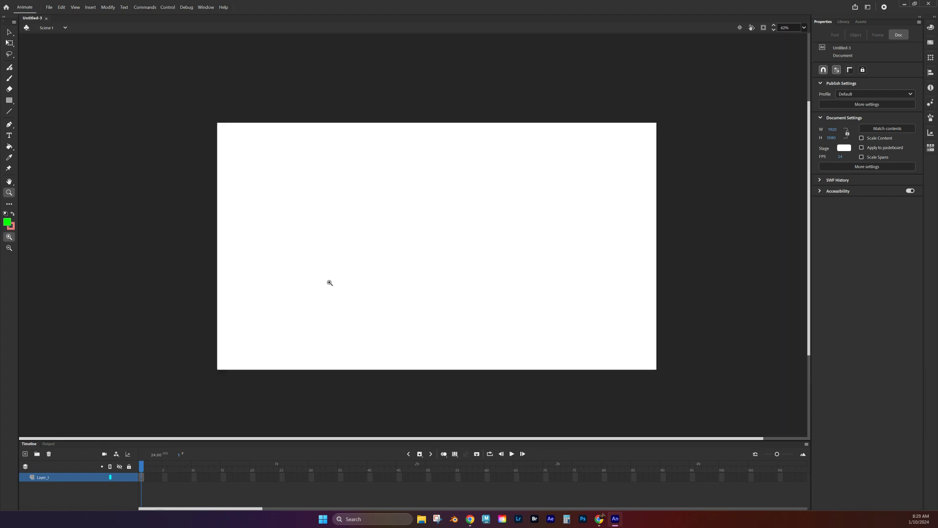
left_click_drag(196, 108, 270, 171)
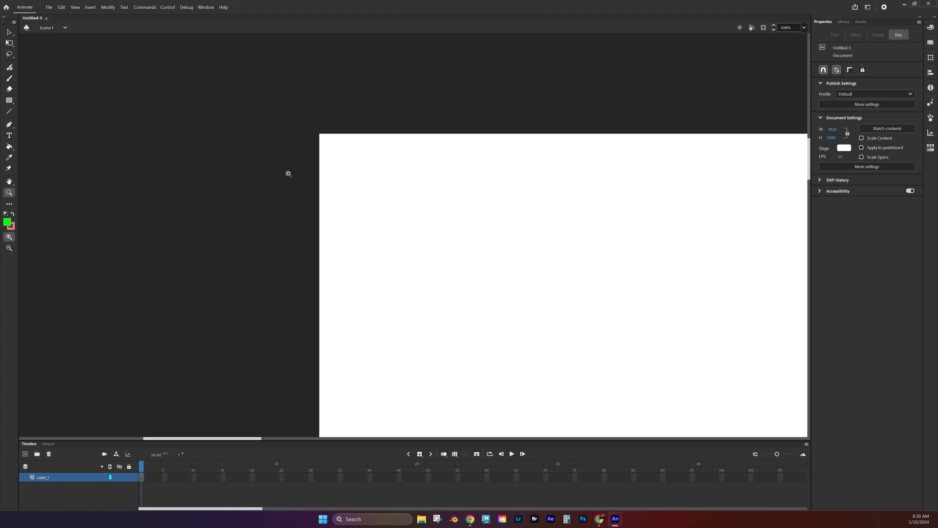
- Zoom back out step by step, then choose Fit in Window for the whole stage
scroll(284, 286, "up", 3)
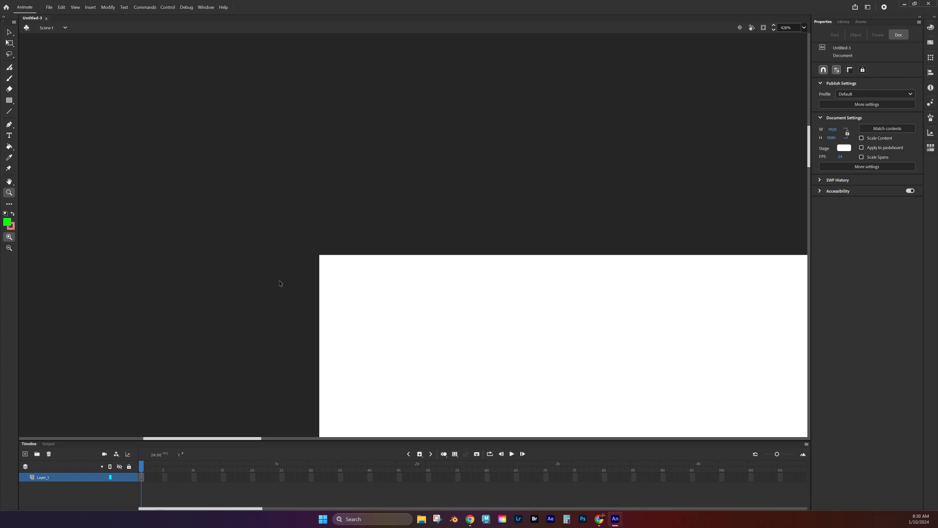
left_click(279, 281, "alt")
left_click(314, 272, "alt")
left_click(350, 284, "alt")
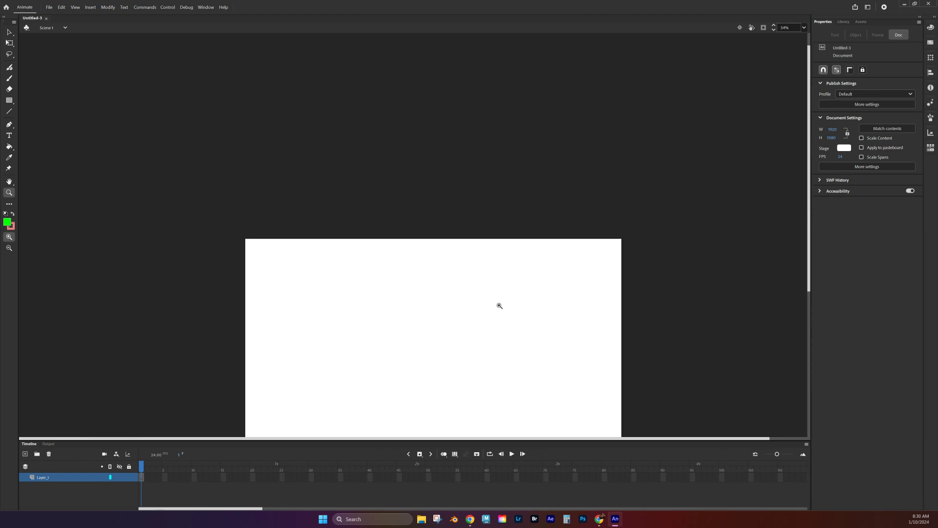
left_click(804, 28)
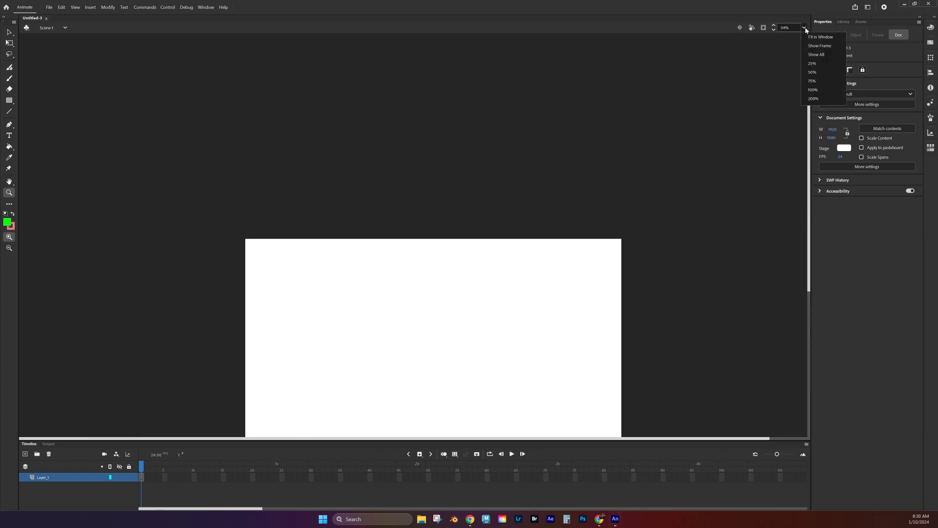
left_click(818, 39)
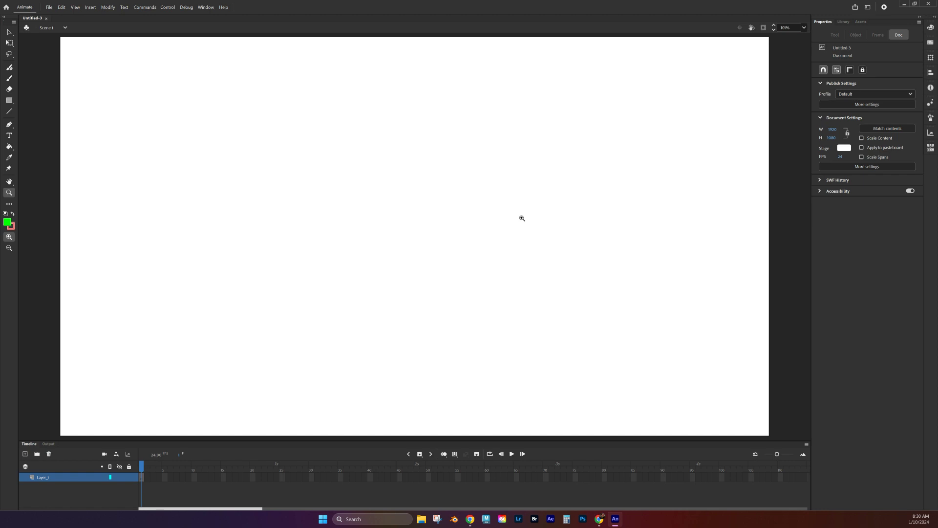
- Switch back to the Selection tool and browse the Workspaces list of default and saved layouts
left_click(10, 33)
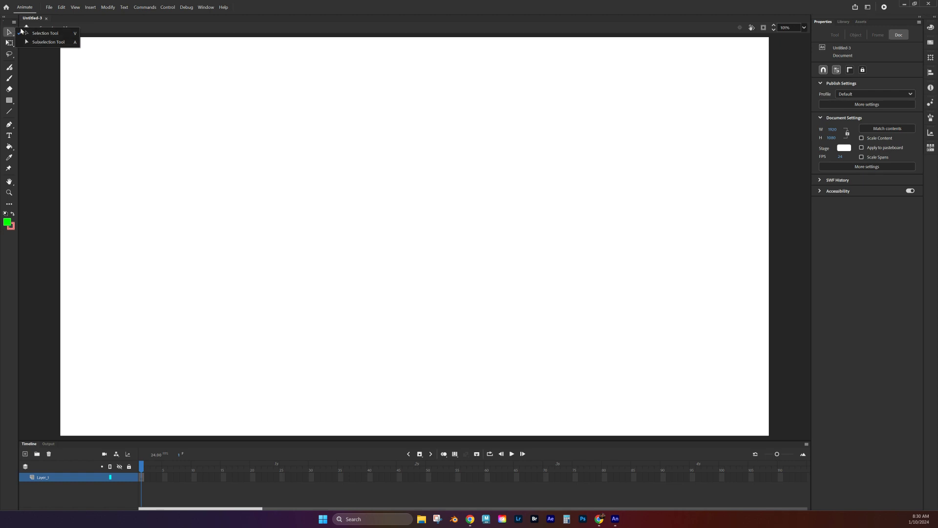
left_click(9, 34)
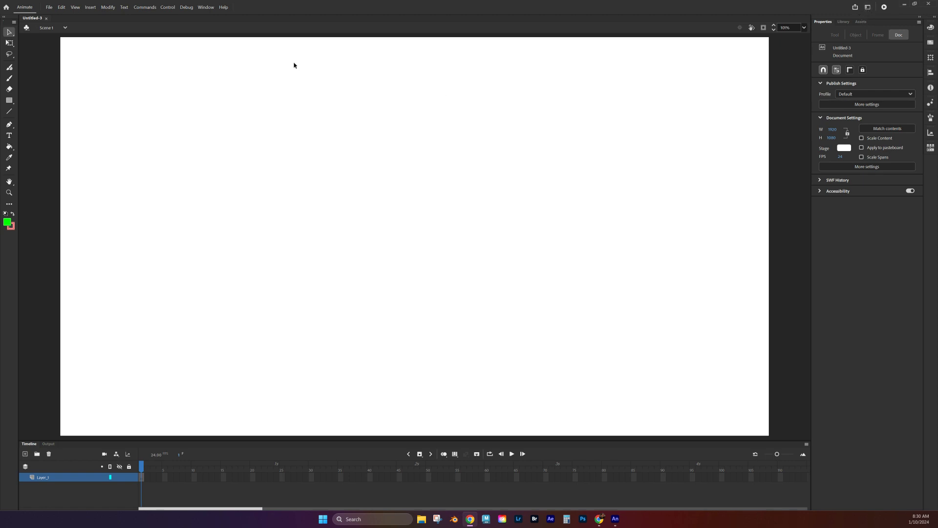
left_click(868, 8)
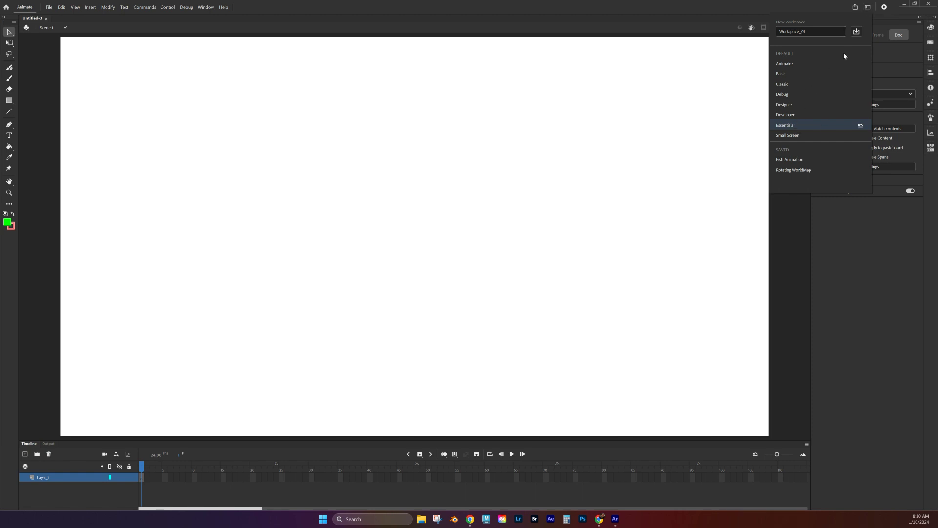
left_click(869, 9)
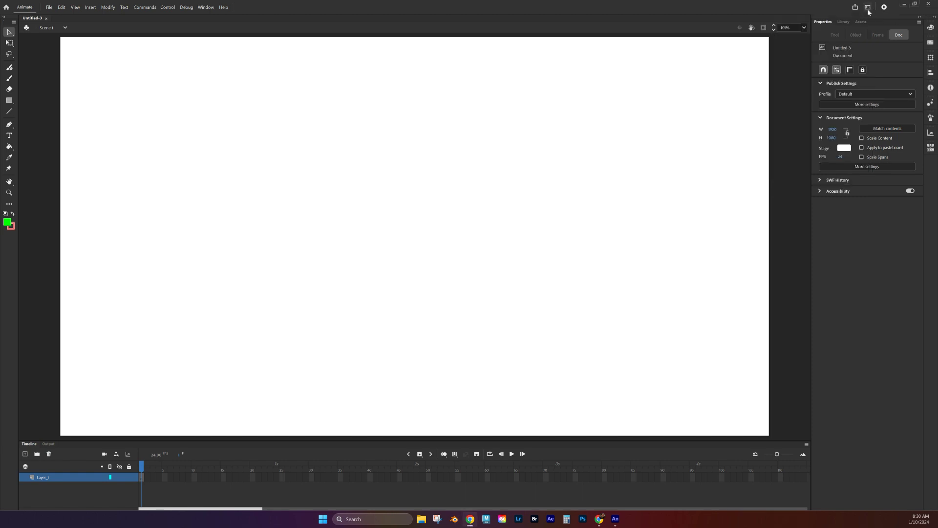
left_click(869, 10)
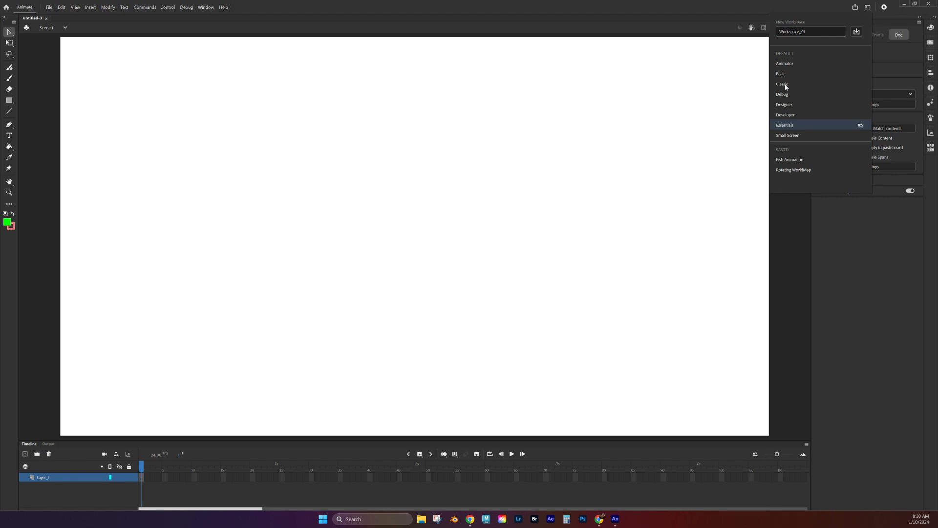
left_click(741, 4)
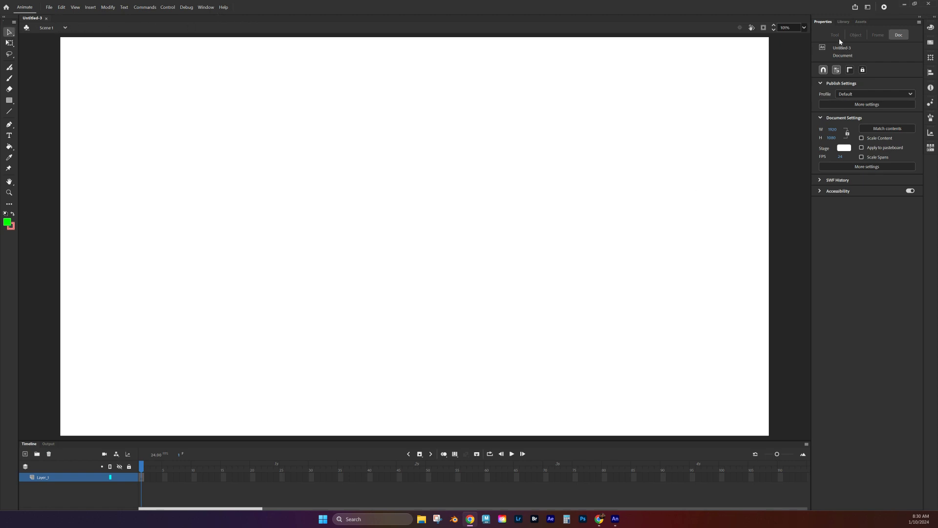
- Float the Properties panel and the Color panel out of the dock over the stage
left_click_drag(823, 21, 553, 112)
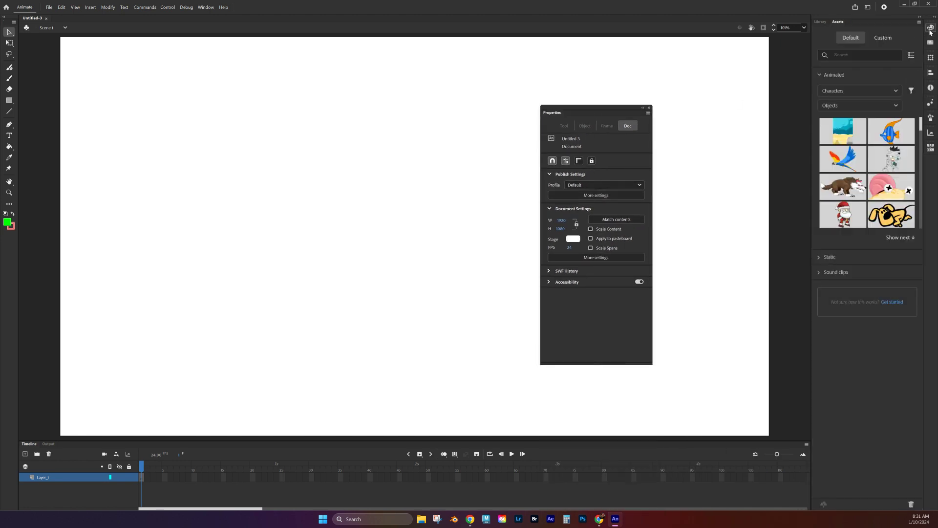
left_click(930, 29)
left_click_drag(847, 24, 191, 87)
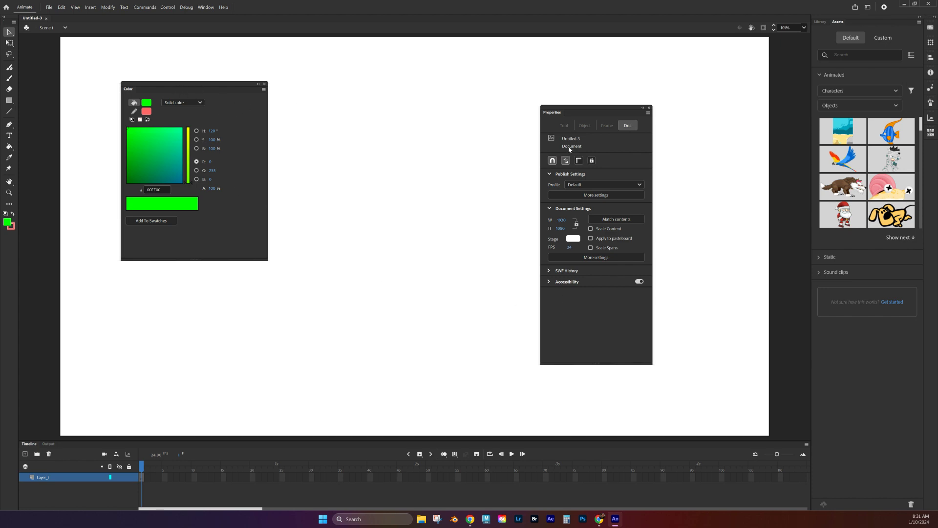
- Reset the Essentials workspace to its default layout and confirm with Yes
left_click(868, 7)
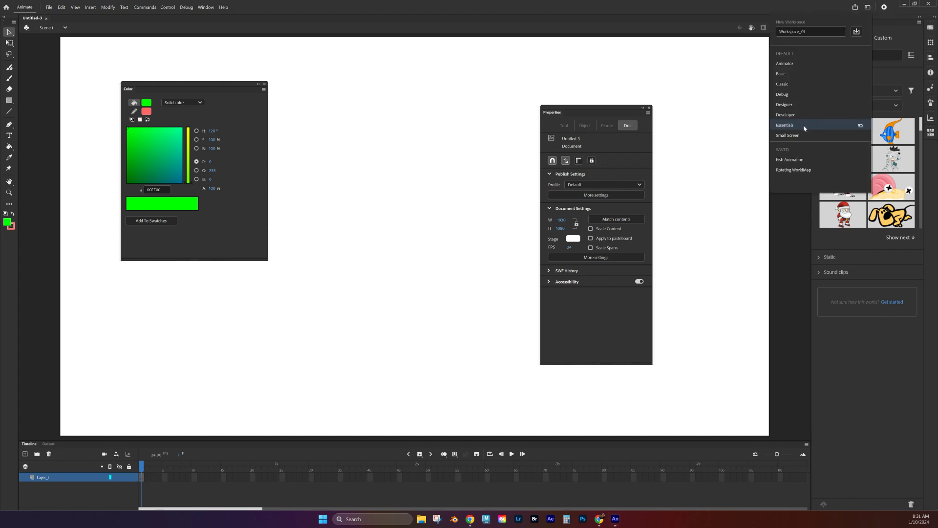
left_click(861, 127)
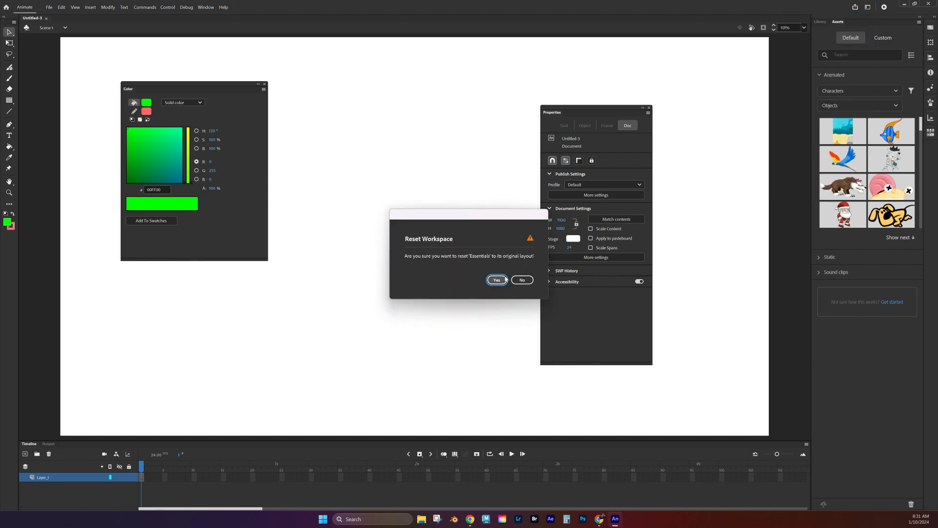
left_click(498, 280)
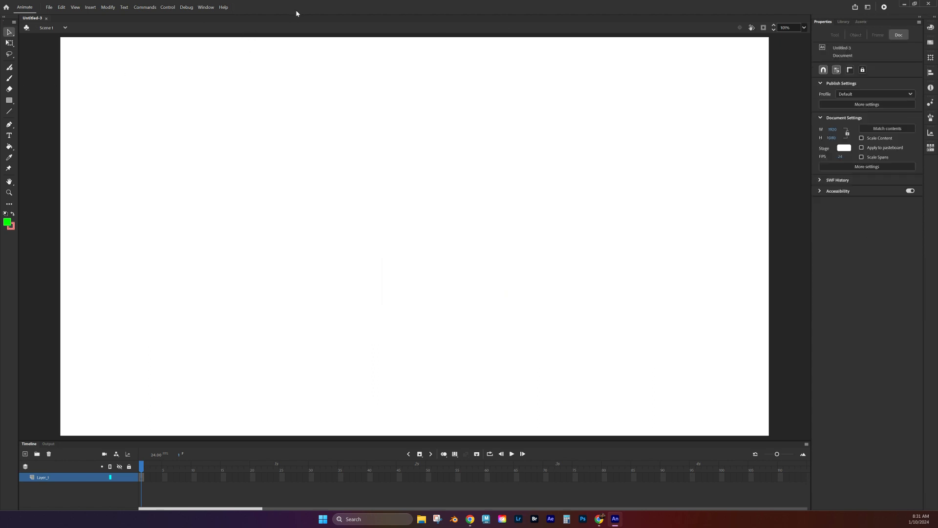
left_click(207, 8)
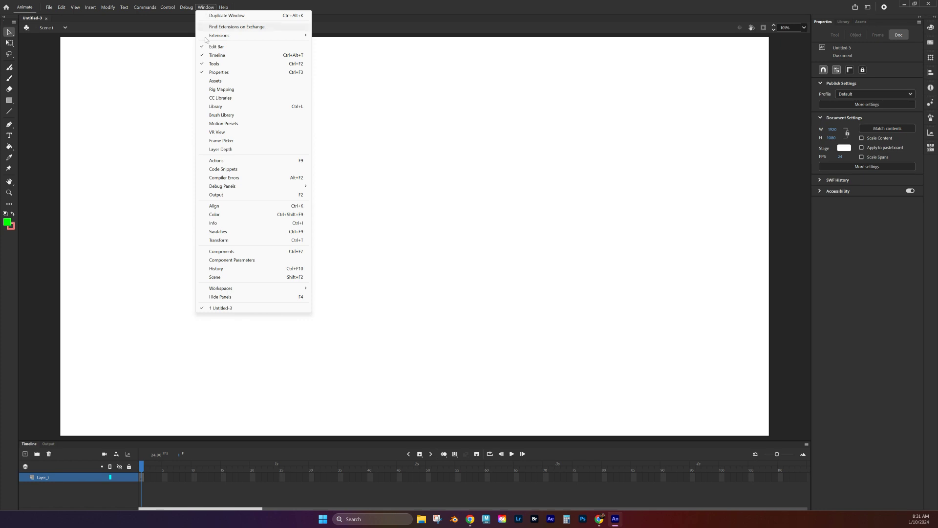
mouse_move(246, 288)
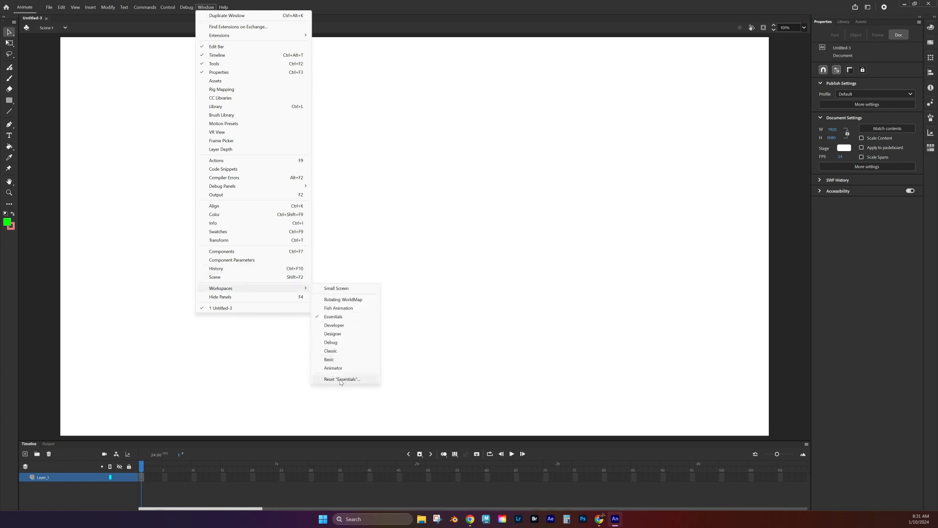
left_click(349, 5)
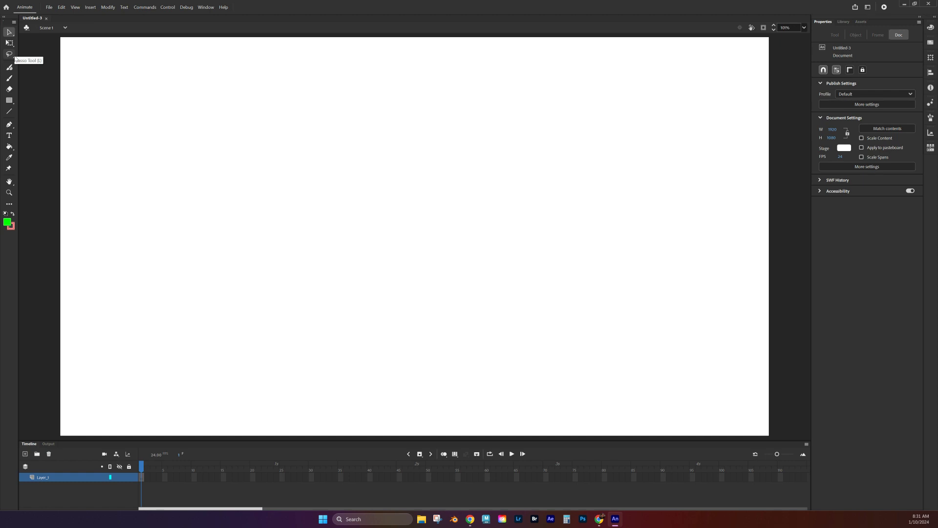
left_click(10, 34)
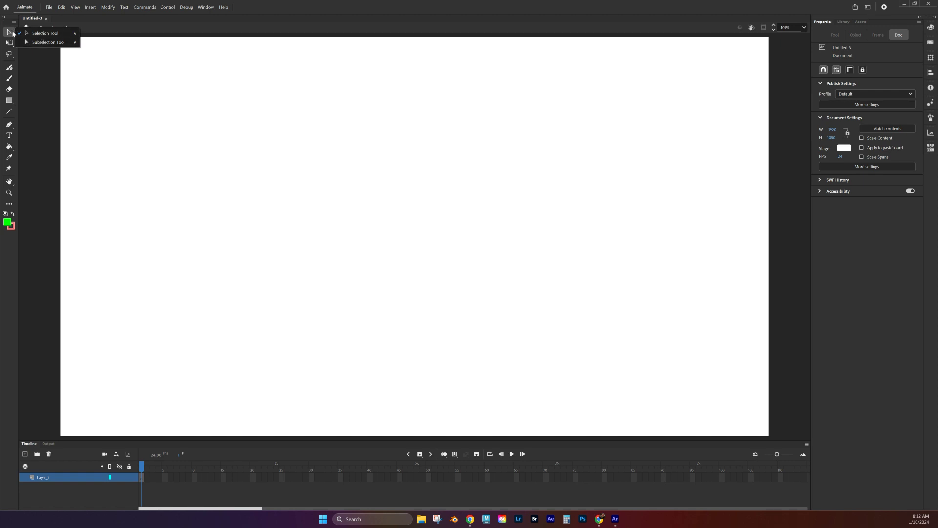
left_click(11, 33)
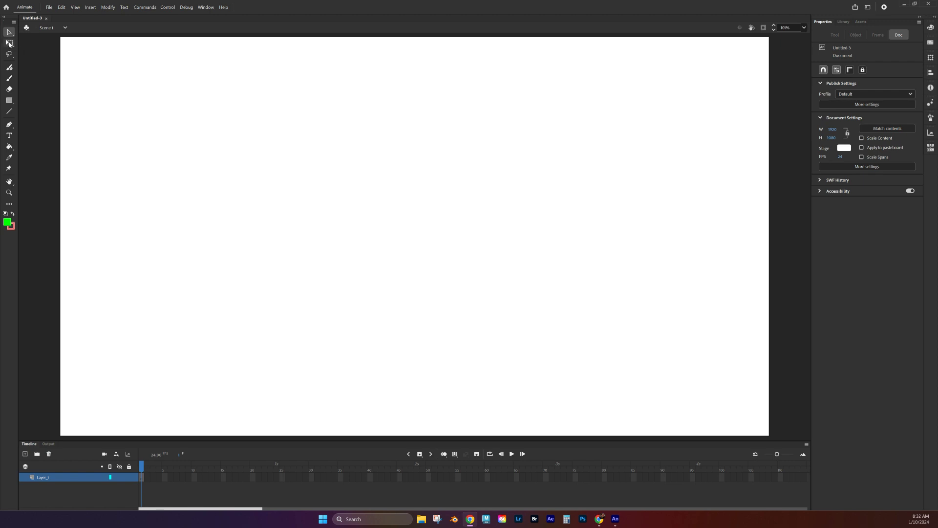
left_click(11, 32)
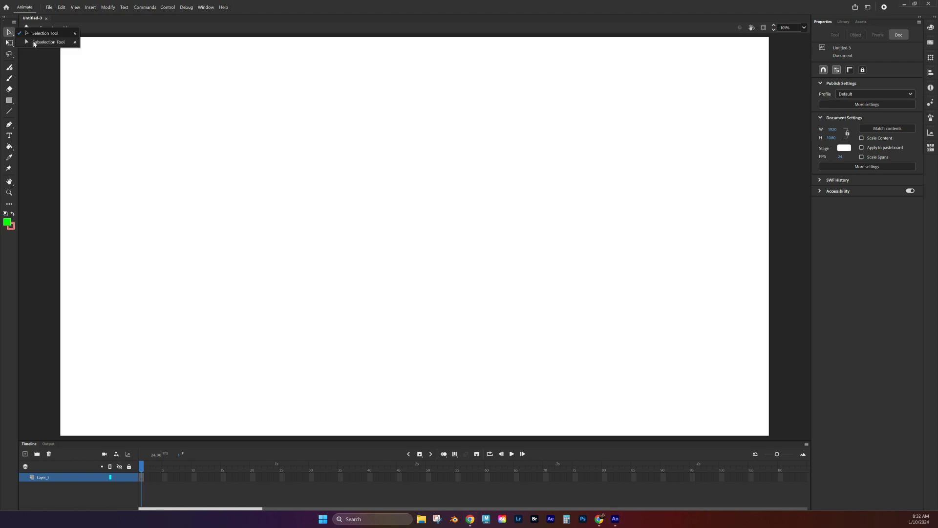
left_click(26, 34)
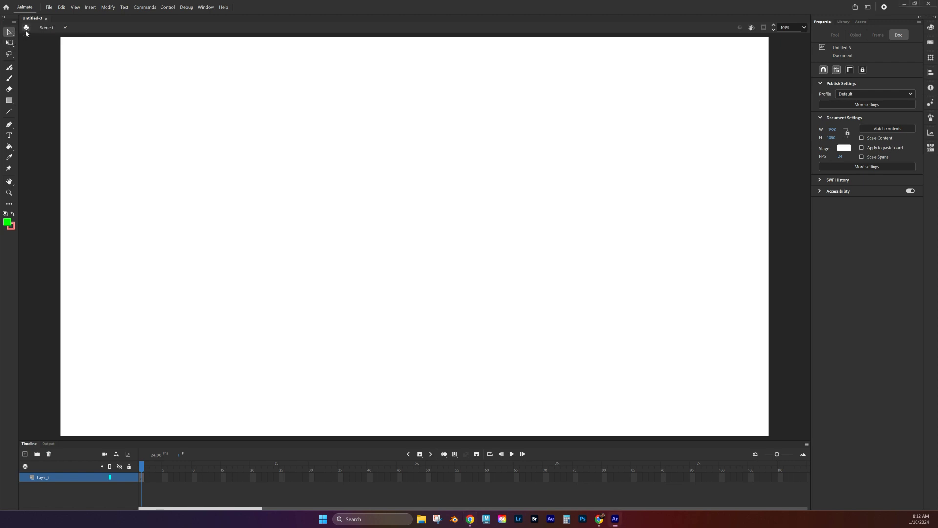
- Drag the Paint Brush from Edit Toolbar into the toolbar, grouped with the Classic Brush
left_click(8, 205)
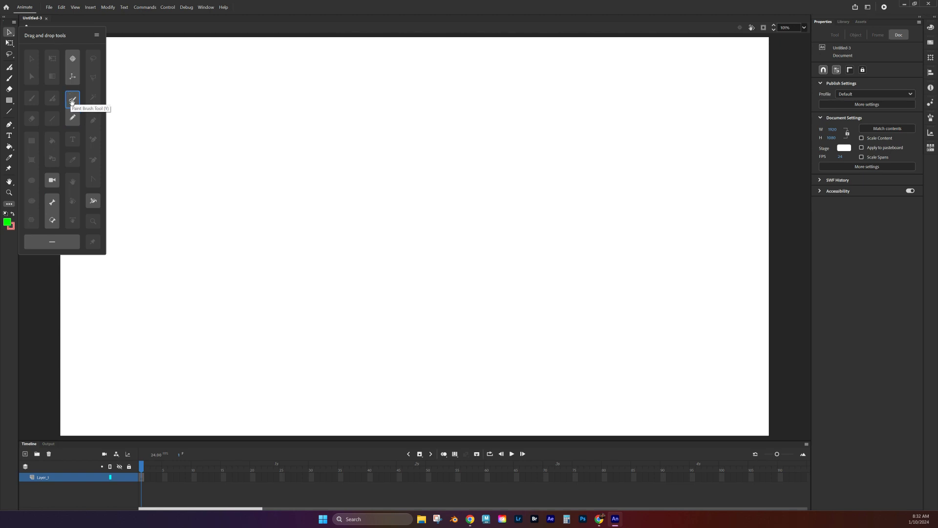
mouse_move(71, 101)
left_mouse_down()
mouse_move(12, 98)
mouse_move(11, 66)
mouse_move(11, 81)
left_mouse_up()
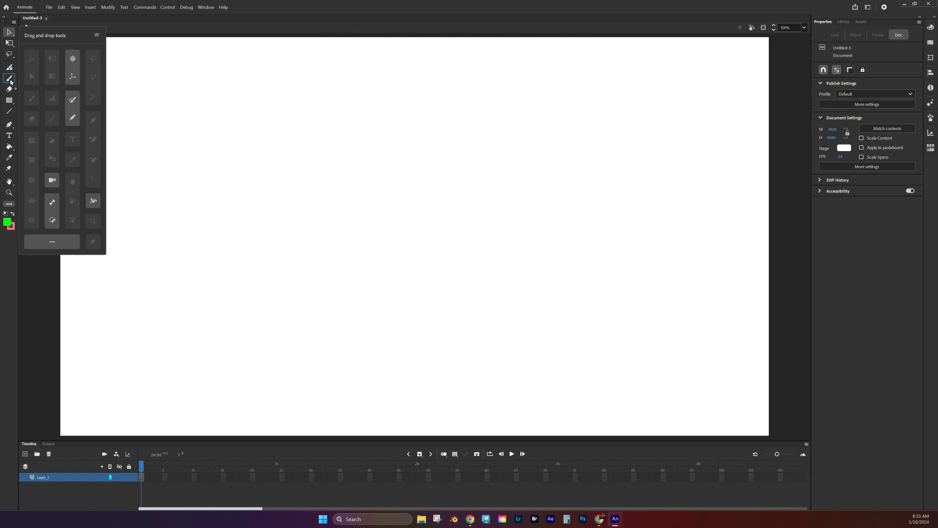
left_click(10, 80)
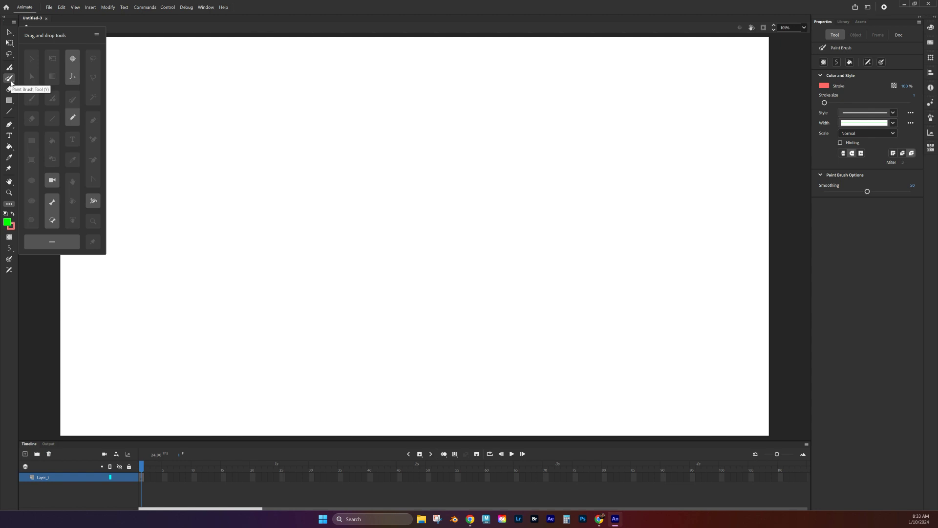
left_click(9, 204)
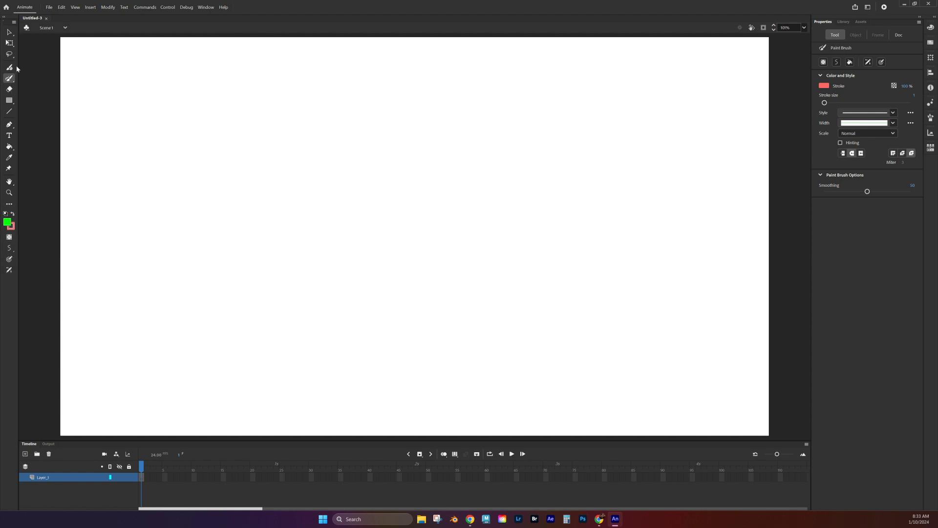
left_click(9, 80)
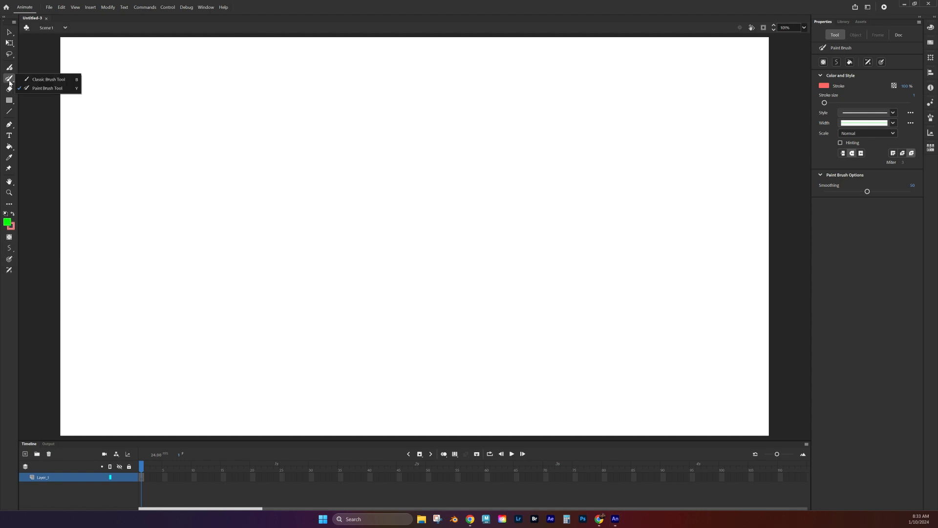
left_click(47, 80)
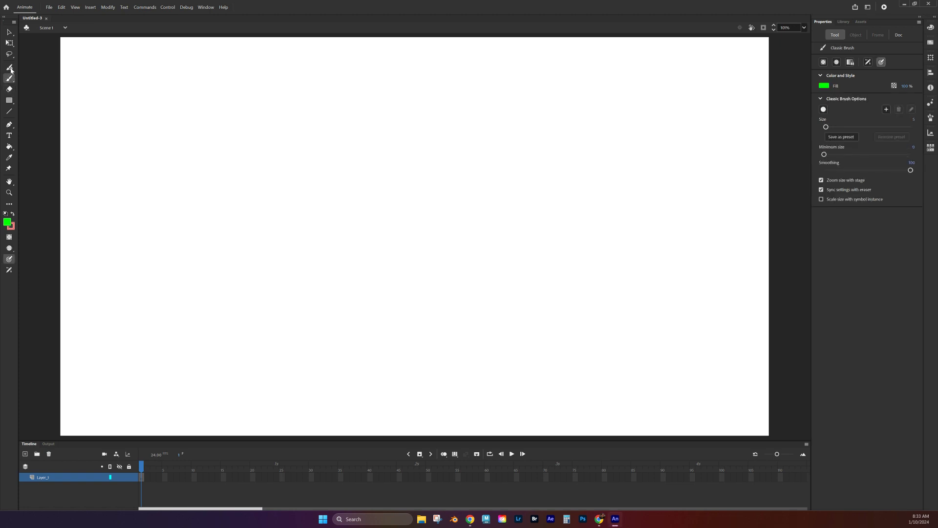
left_click(9, 32)
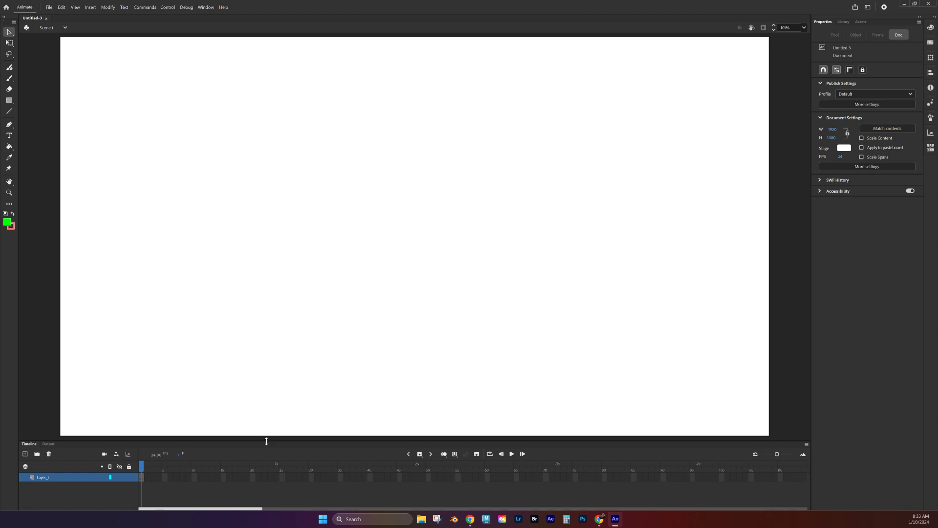
- Drag the stage–timeline divider upward to enlarge the Timeline, then ease it back to a moderate height
left_click_drag(266, 442, 268, 421)
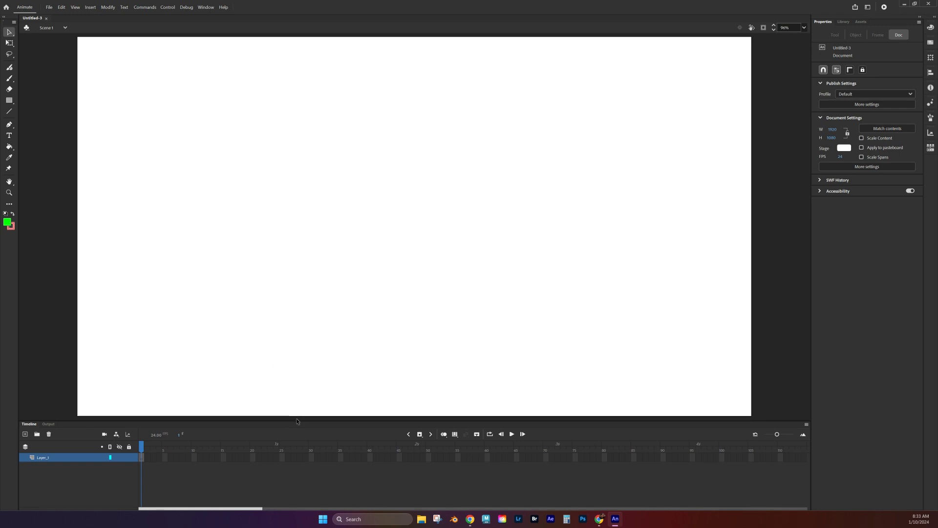
mouse_move(297, 422)
left_mouse_down()
mouse_move(312, 318)
mouse_move(300, 408)
left_mouse_up()
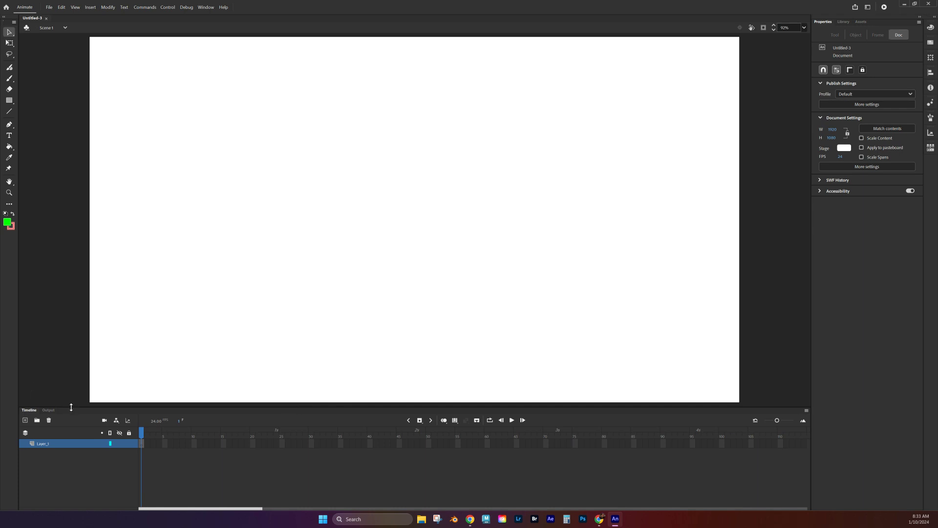
left_click_drag(71, 408, 114, 306)
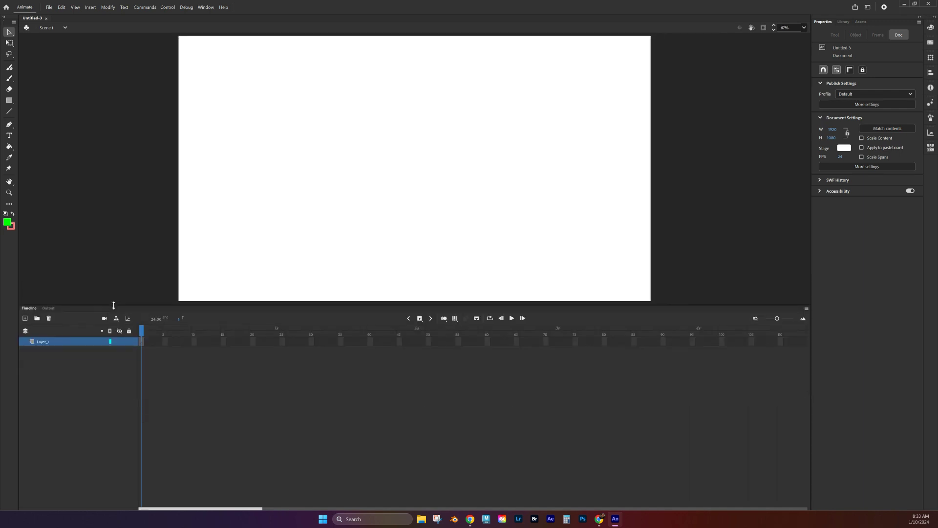
left_click_drag(114, 305, 108, 384)
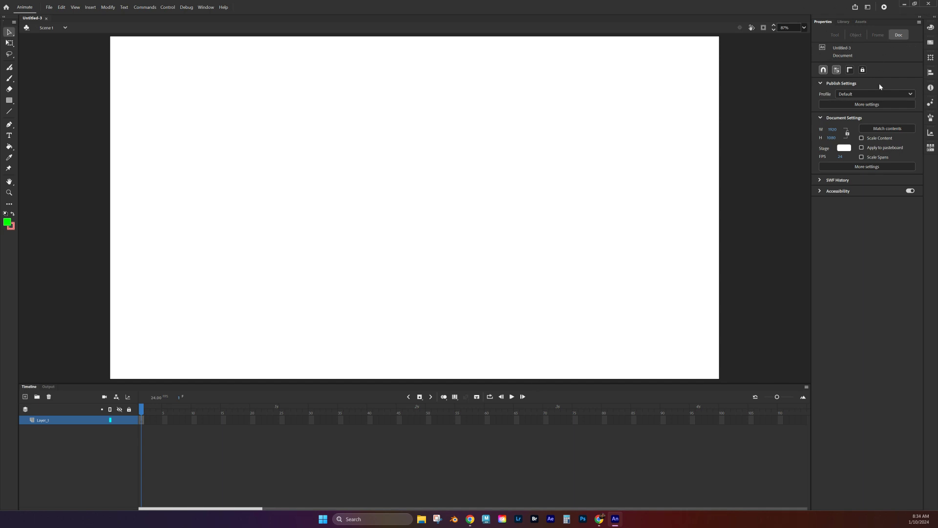
- Change the Stage color swatch in Document Settings to light yellow, after trying lime green and black
left_click(847, 150)
left_click(829, 171)
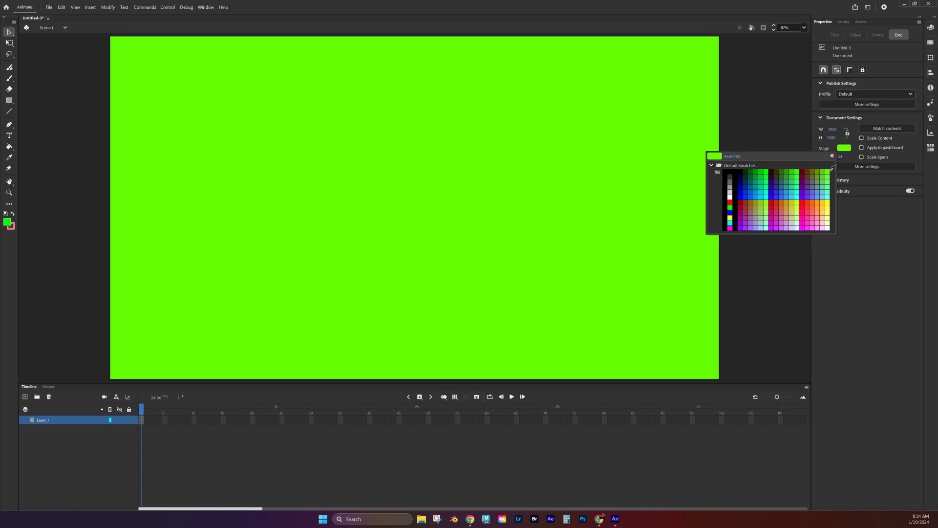
left_click(833, 168)
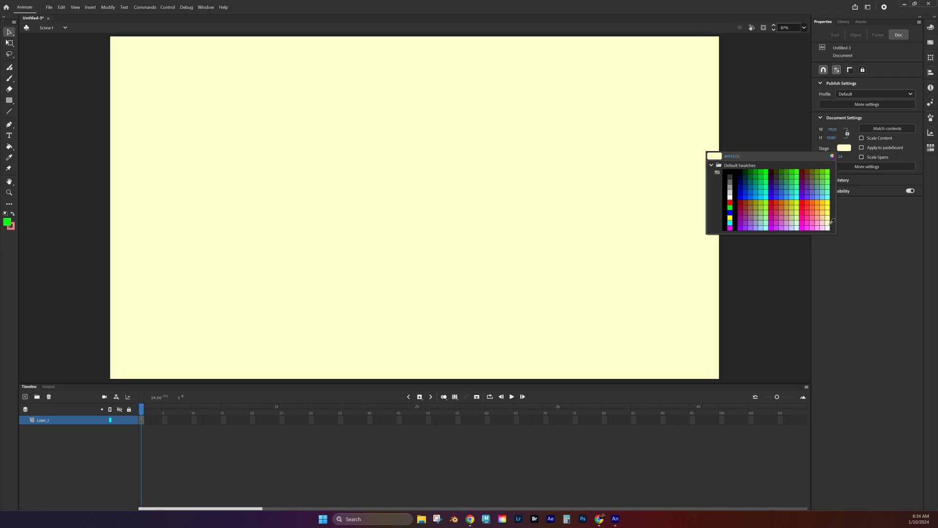
left_click(830, 226)
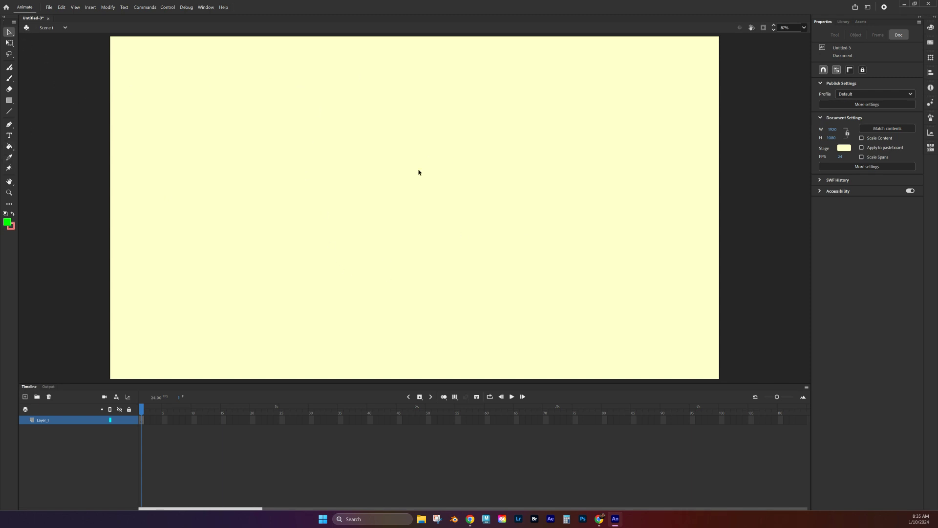
- Glance at the zoom levels without changing them, then select the Classic Brush tool
left_click(805, 28)
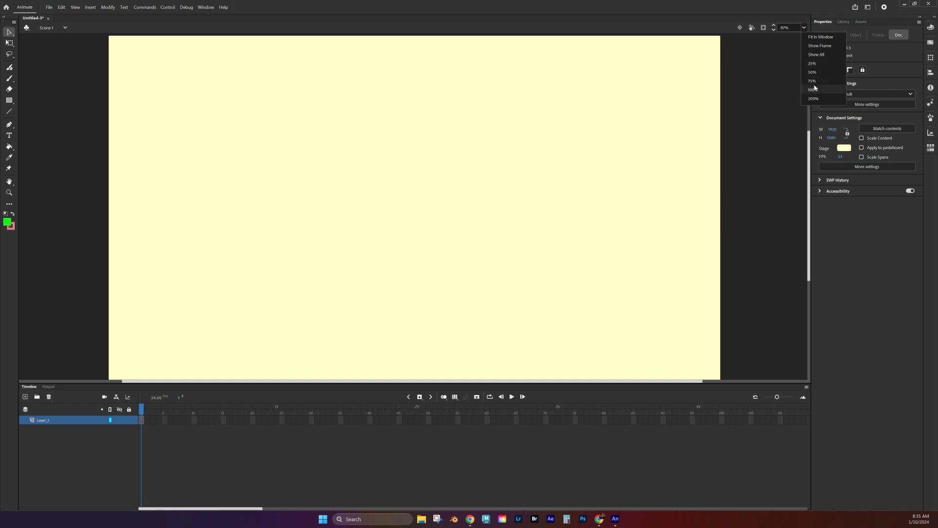
left_click(820, 36)
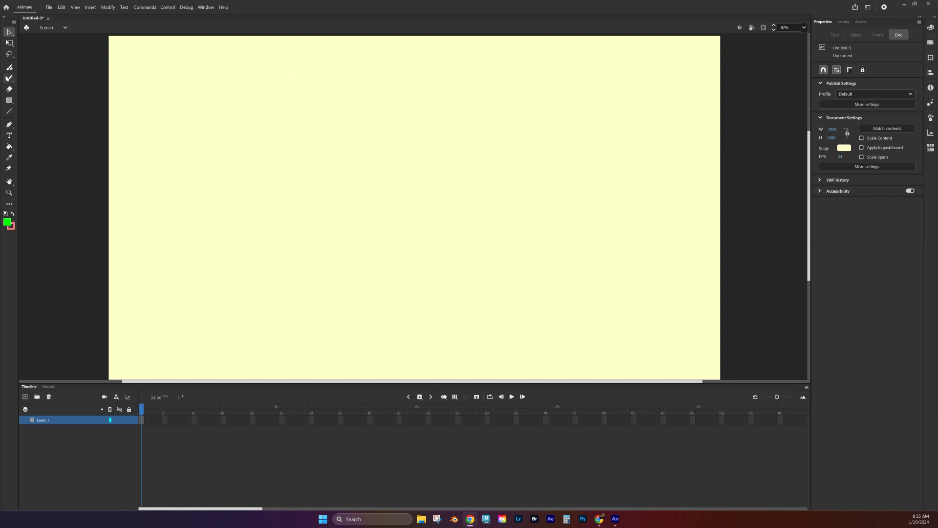
left_click(9, 79)
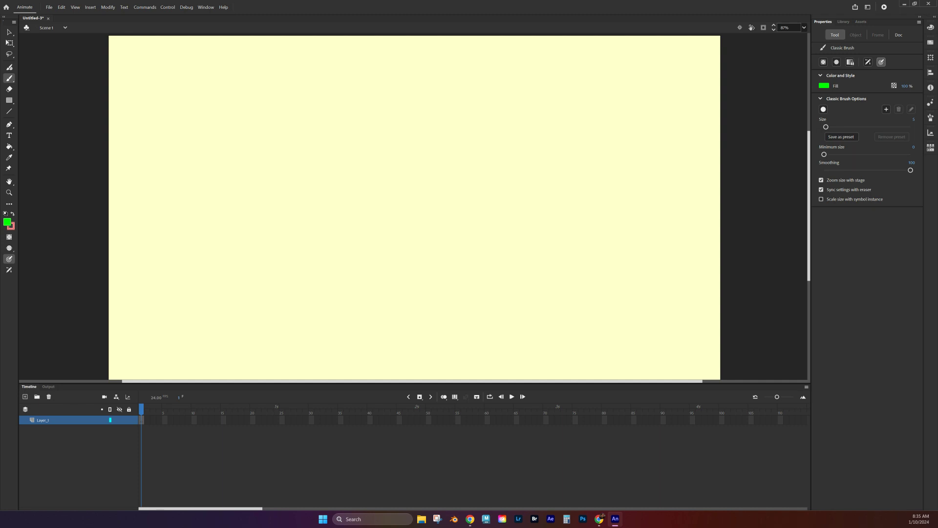
- Cycle through the Lasso, Free Transform, Fluid Brush, Pen and Text tools, ending on Paint Bucket
left_click(11, 55)
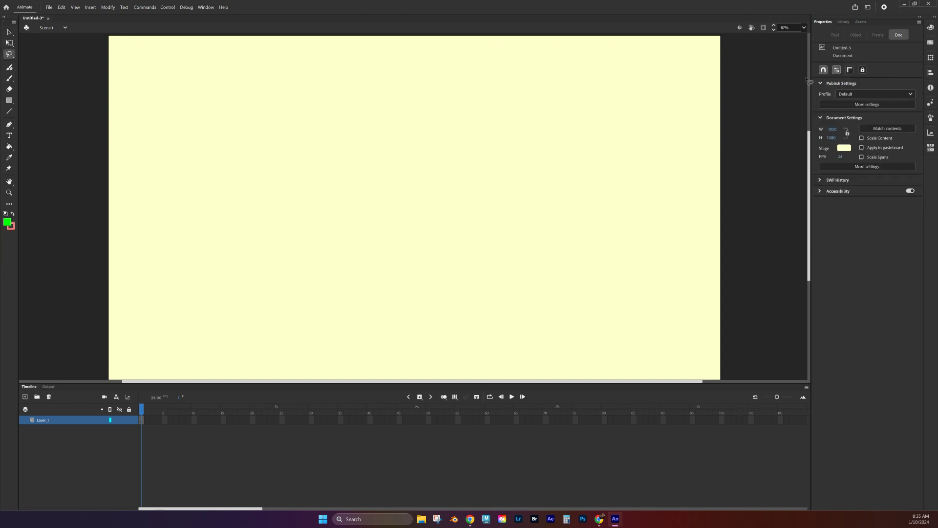
left_click(9, 43)
left_click(10, 69)
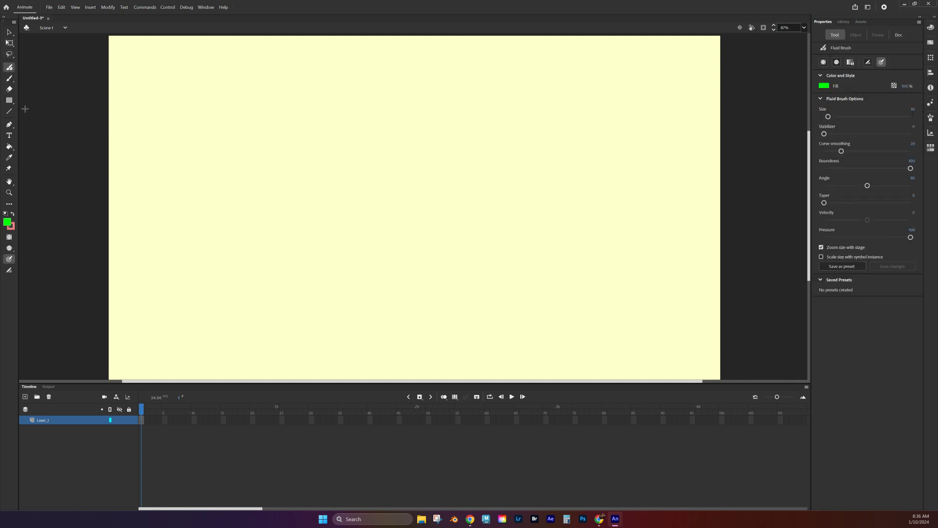
left_click(8, 125)
left_click(10, 139)
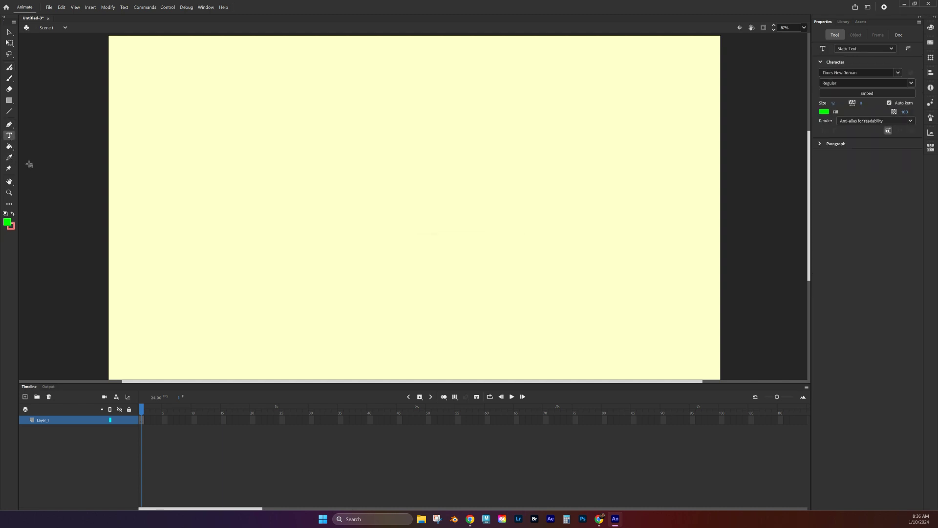
left_click(8, 147)
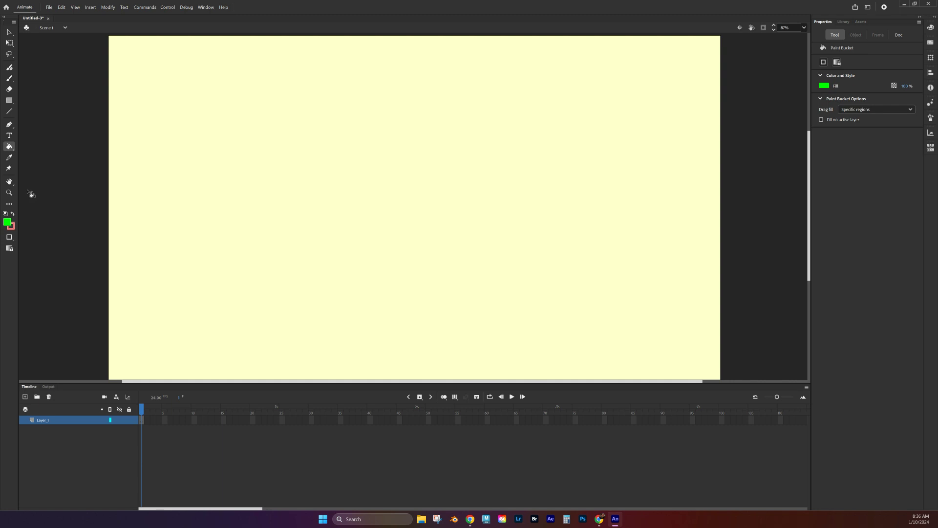